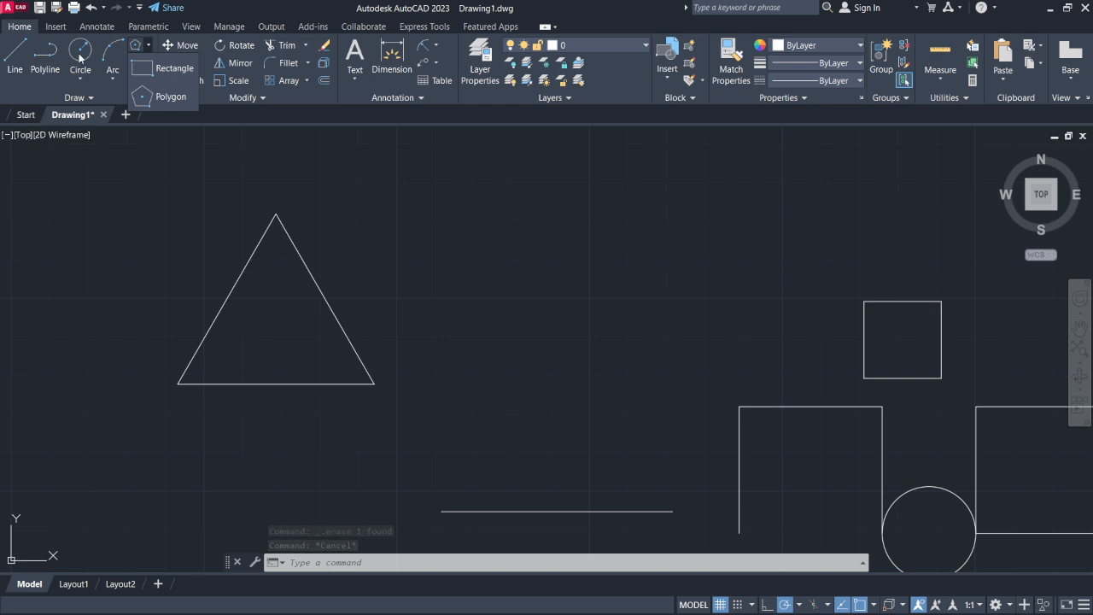
# Draw a circle with its centre to the upper right of the triangle.
pyautogui.click(81, 53)
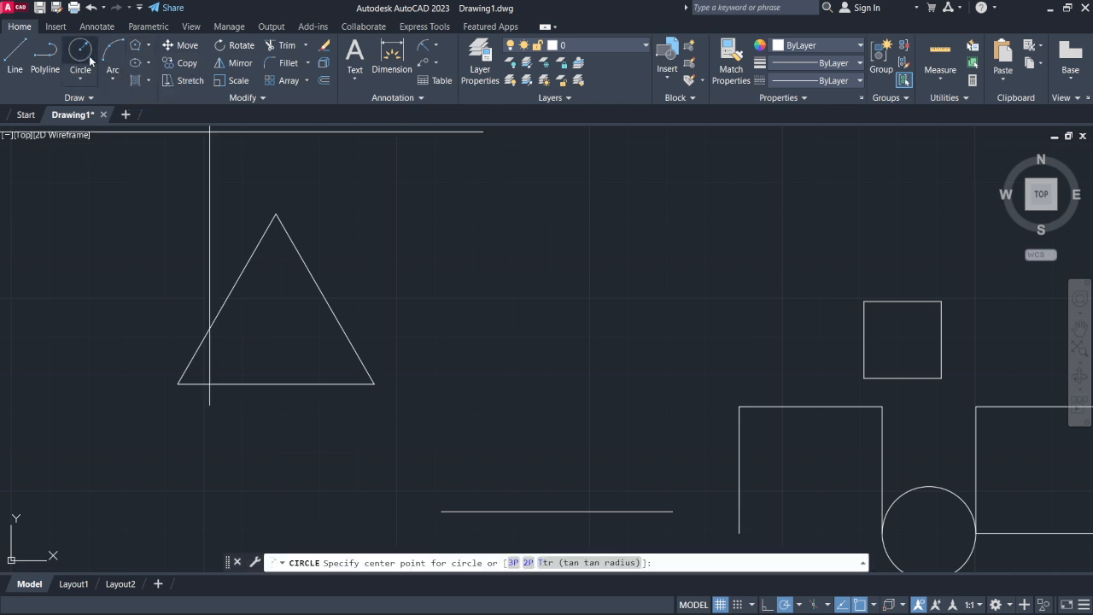
pyautogui.click(82, 54)
pyautogui.click(470, 210)
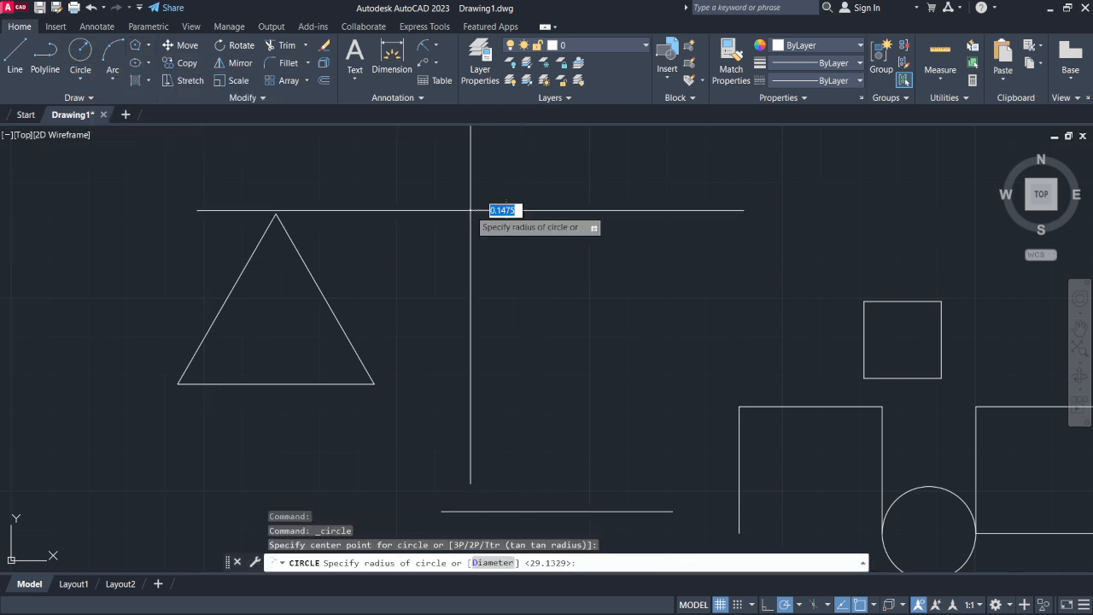
pyautogui.press('Return')
pyautogui.moveTo(664, 264); pyautogui.dragTo(700, 396, button='middle')
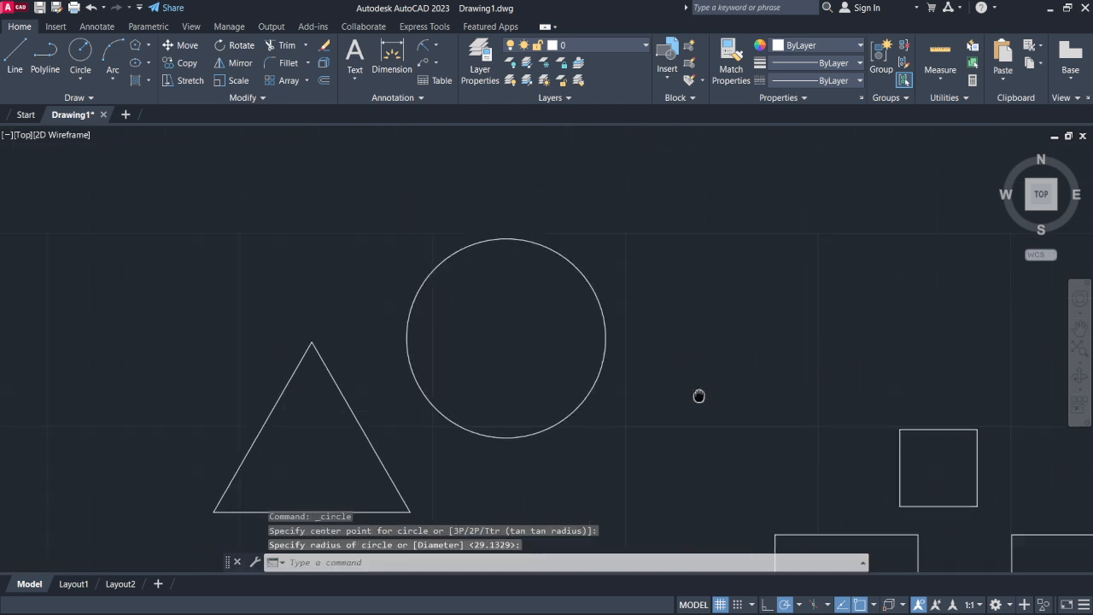
# Draw a five-sided polygon inscribed in the circle, centred on it, with one vertex at the circle's top point.
pyautogui.click(151, 42)
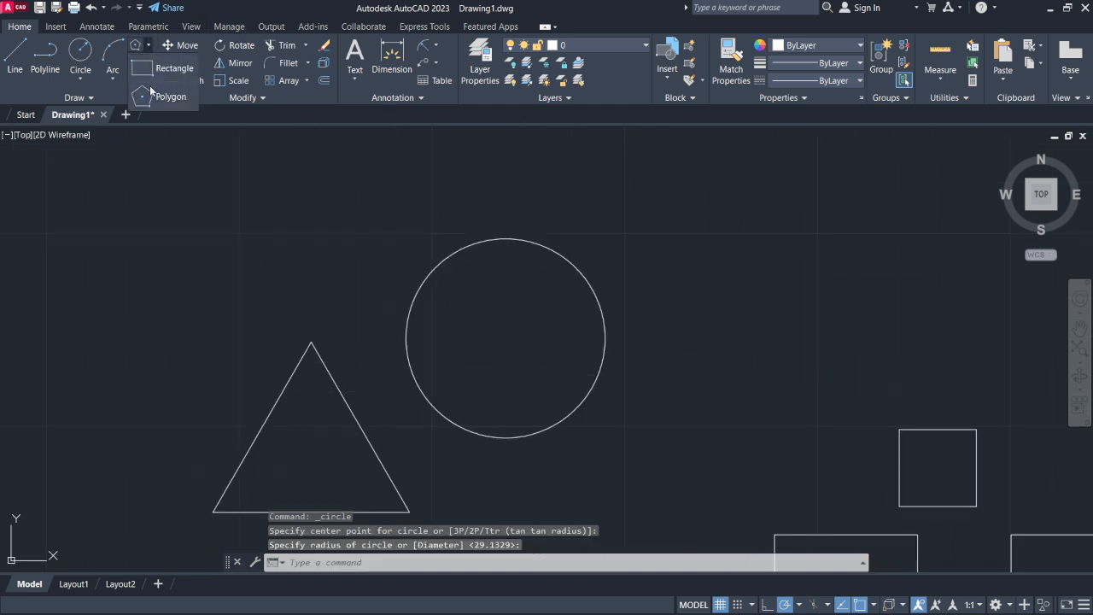
pyautogui.click(175, 92)
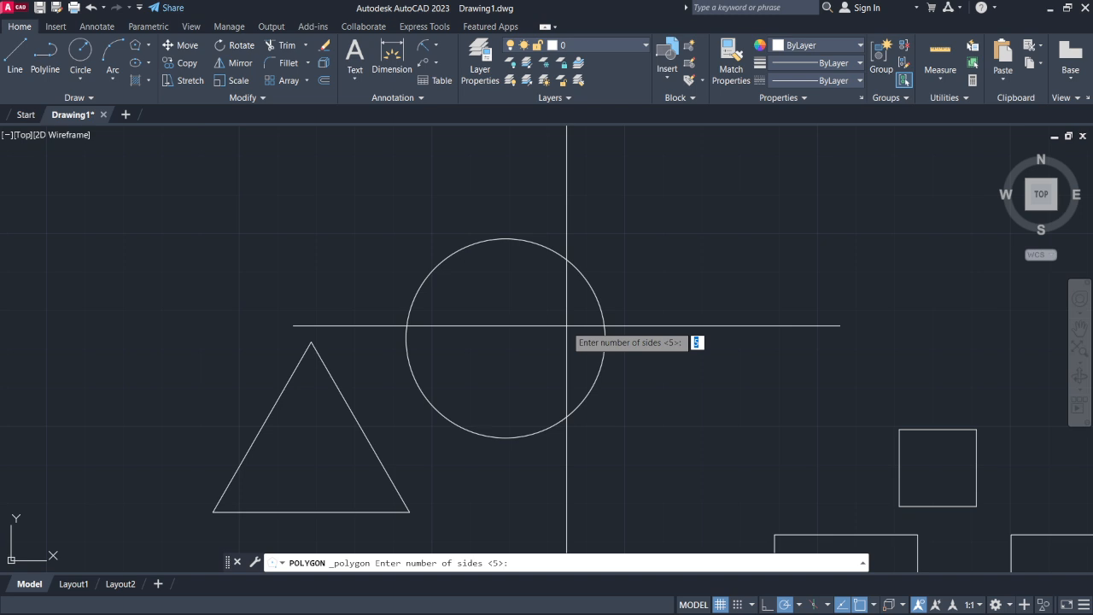
pyautogui.press('Return')
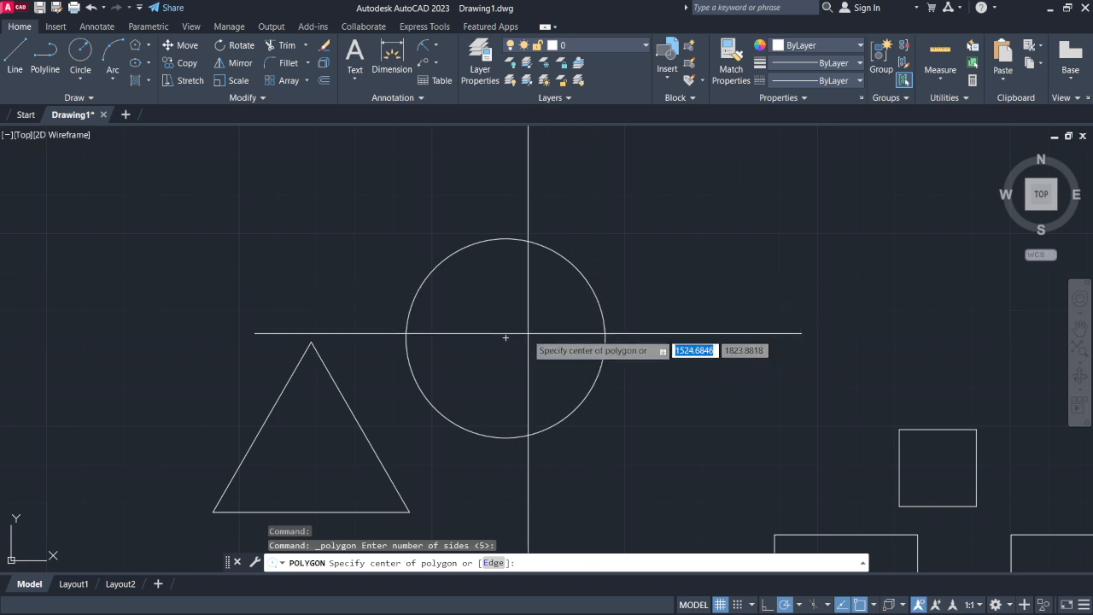
pyautogui.click(506, 338)
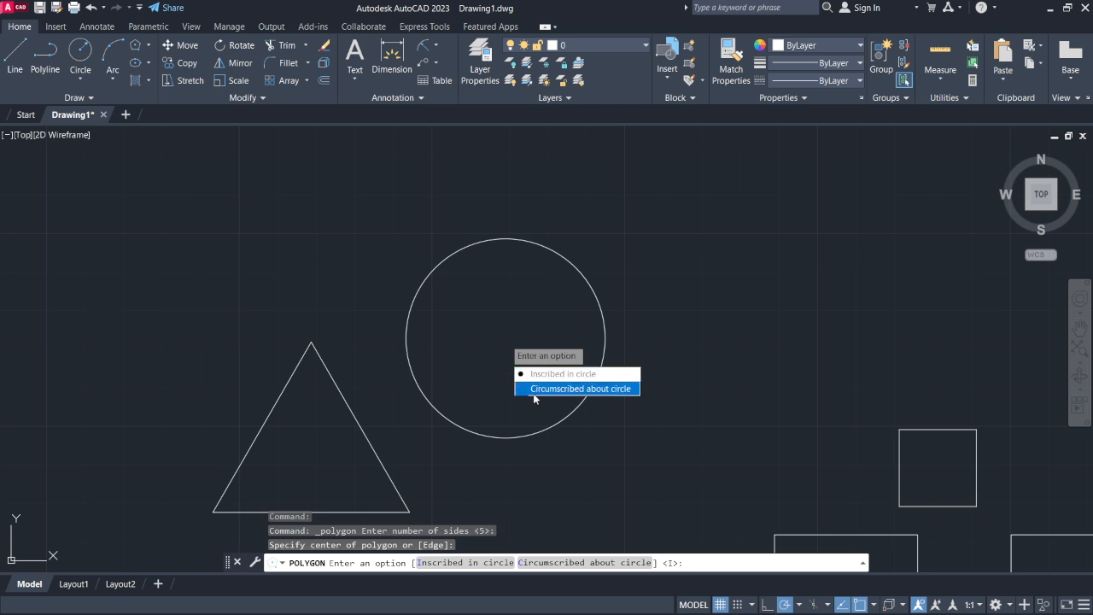
pyautogui.click(533, 374)
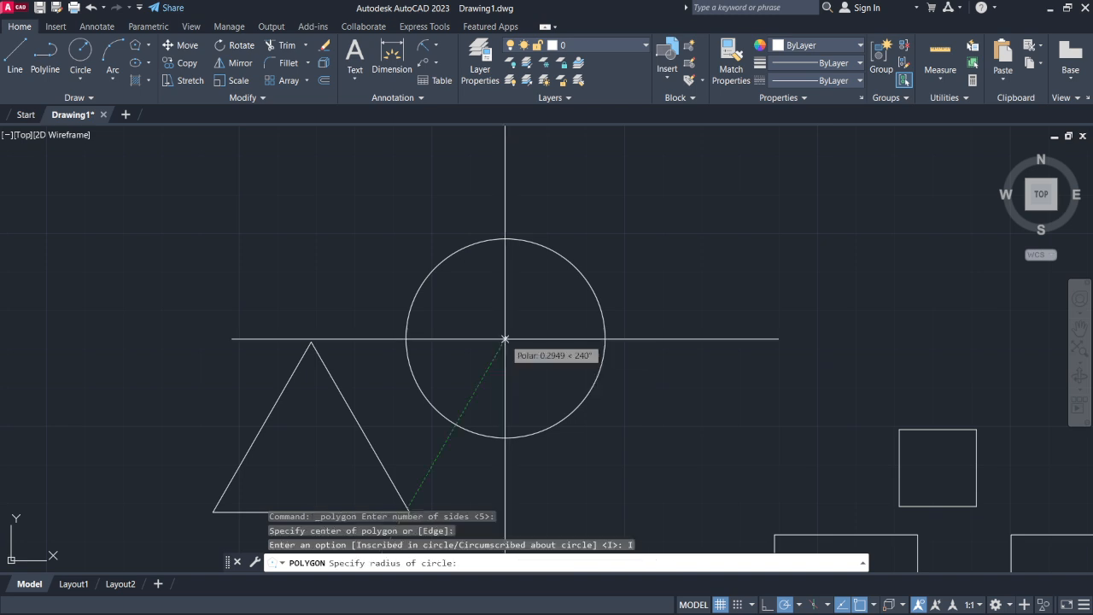
pyautogui.click(505, 239)
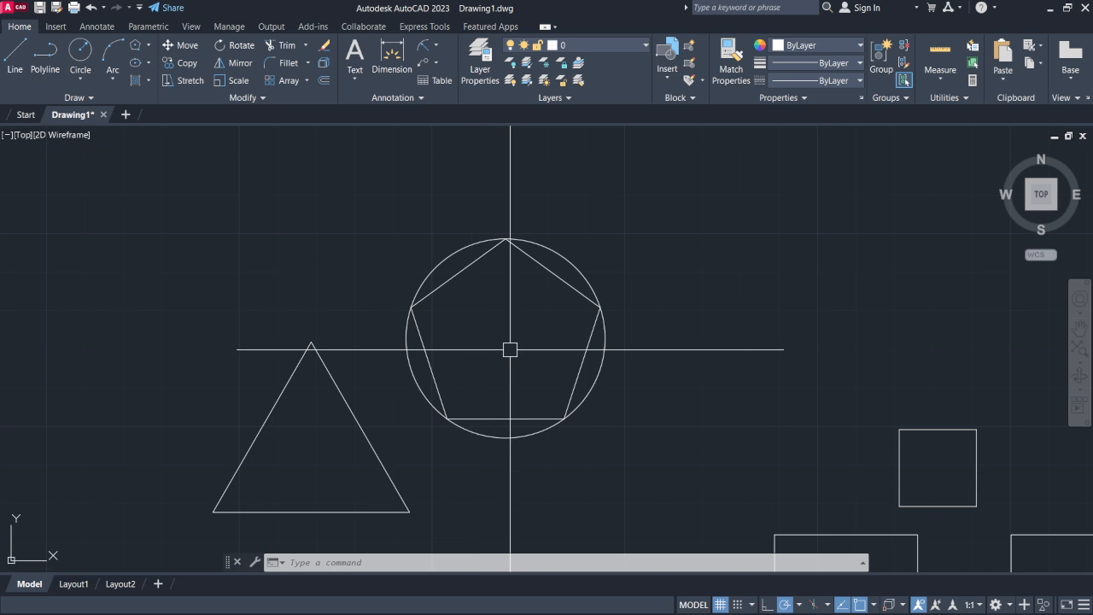
# Draw a five-sided polygon circumscribed about the same circle, with one flat side touching the circle's top point.
pyautogui.click(148, 45)
pyautogui.click(154, 98)
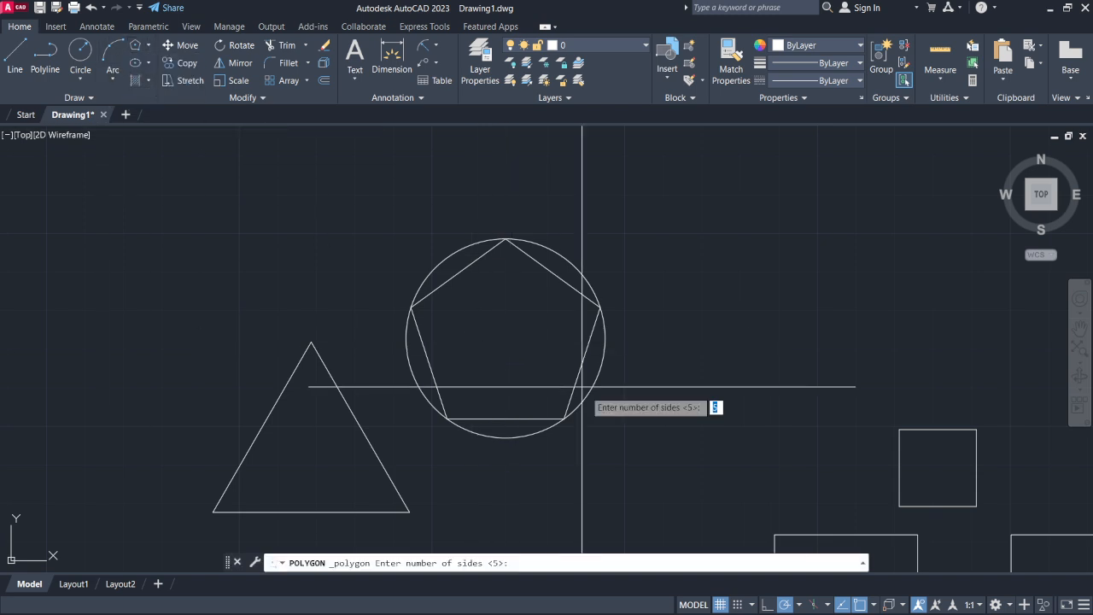
pyautogui.press('Return')
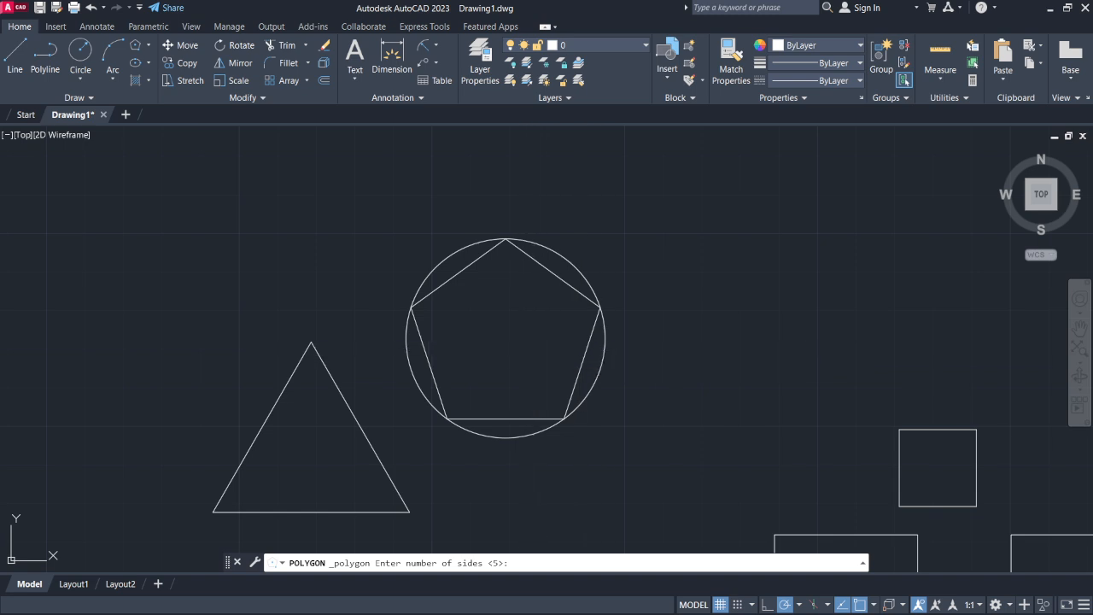
pyautogui.click(505, 338)
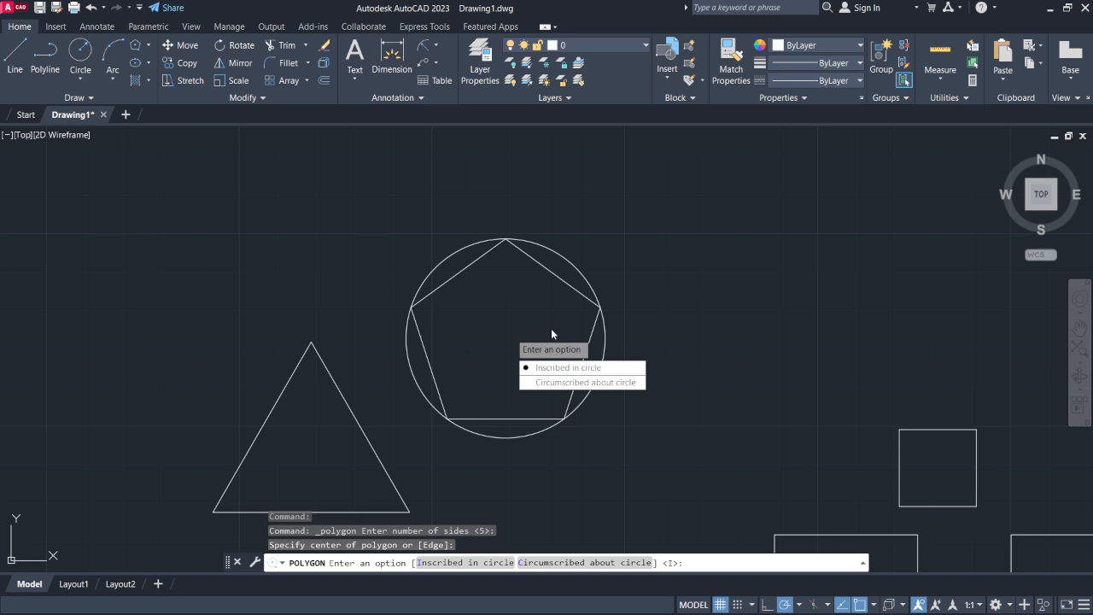
pyautogui.click(540, 379)
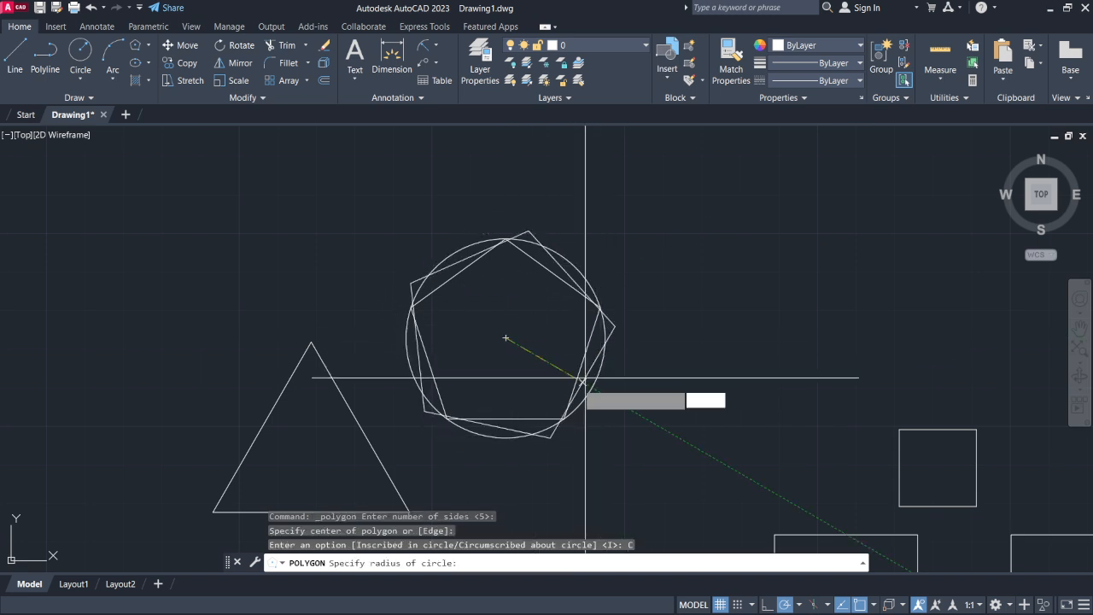
pyautogui.click(507, 238)
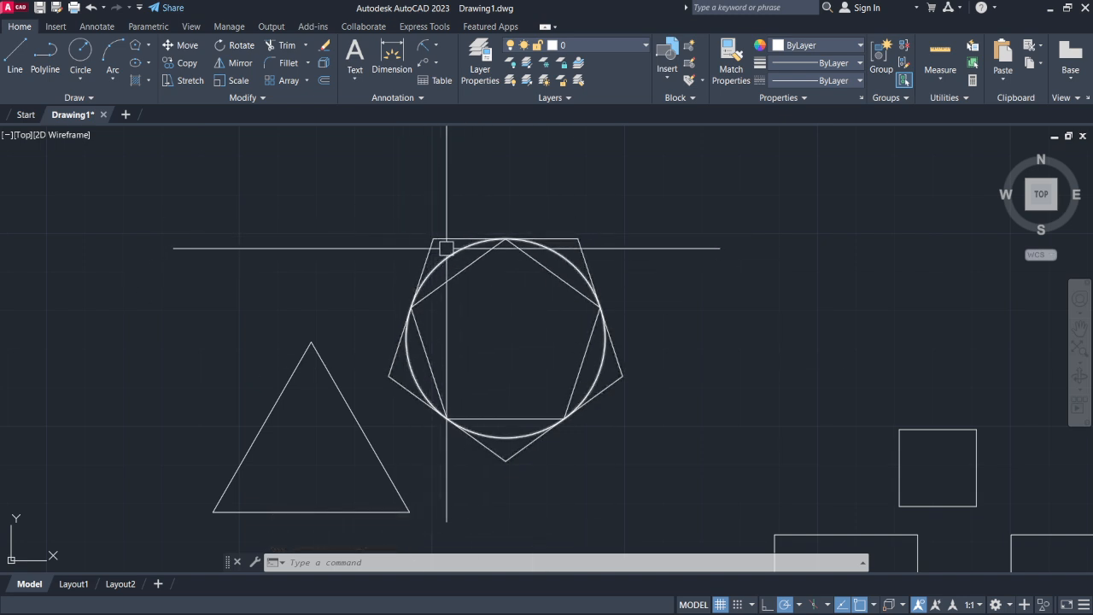
pyautogui.scroll(4, 464, 239)
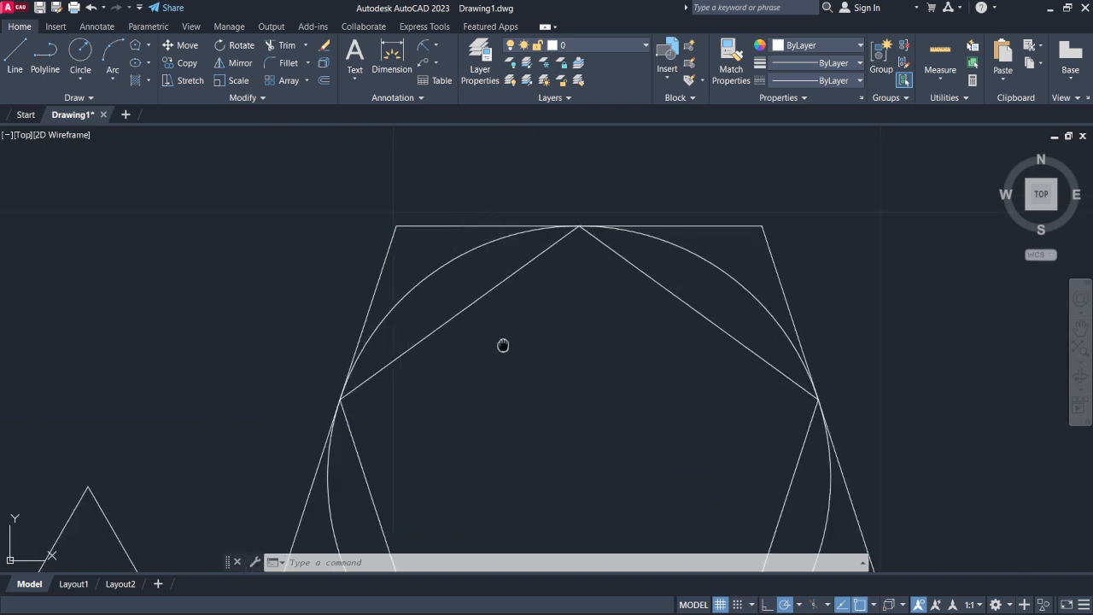
pyautogui.scroll(-4, 475, 273)
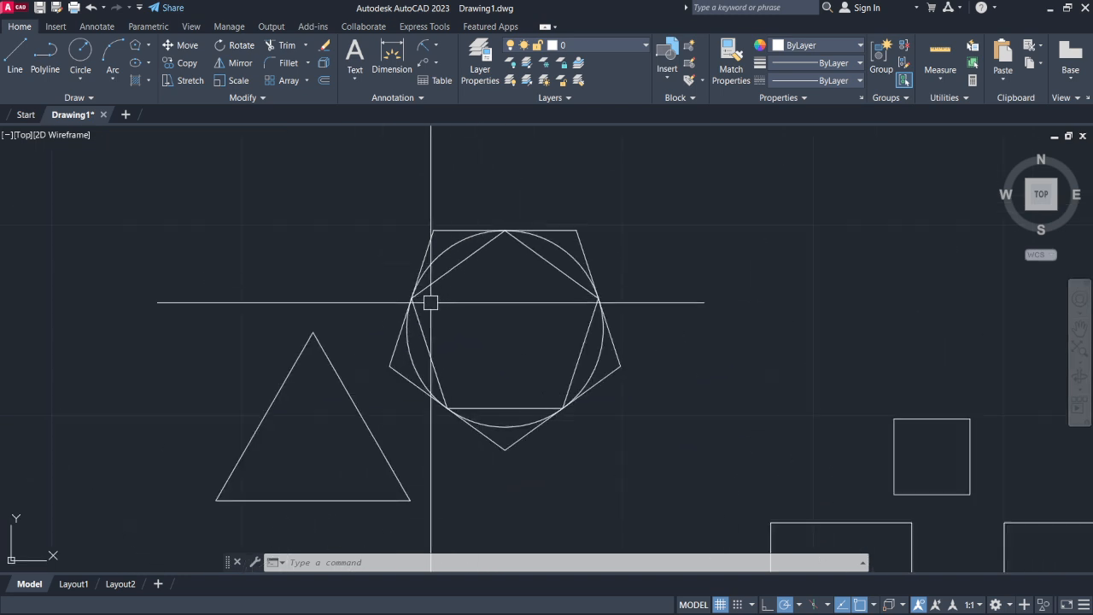
pyautogui.scroll(6, 515, 198)
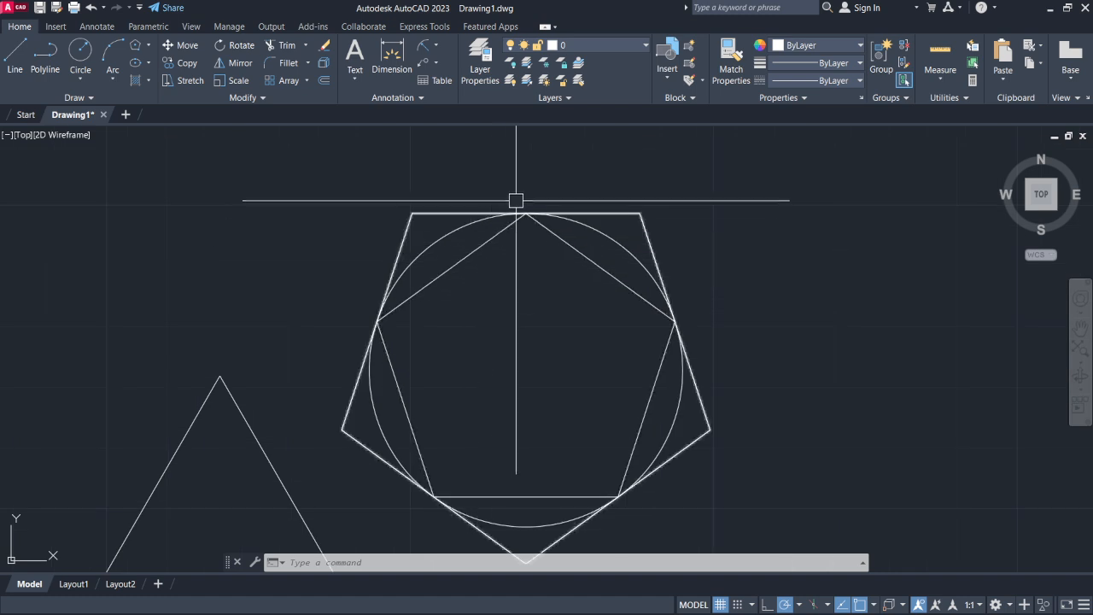
pyautogui.scroll(-6, 493, 287)
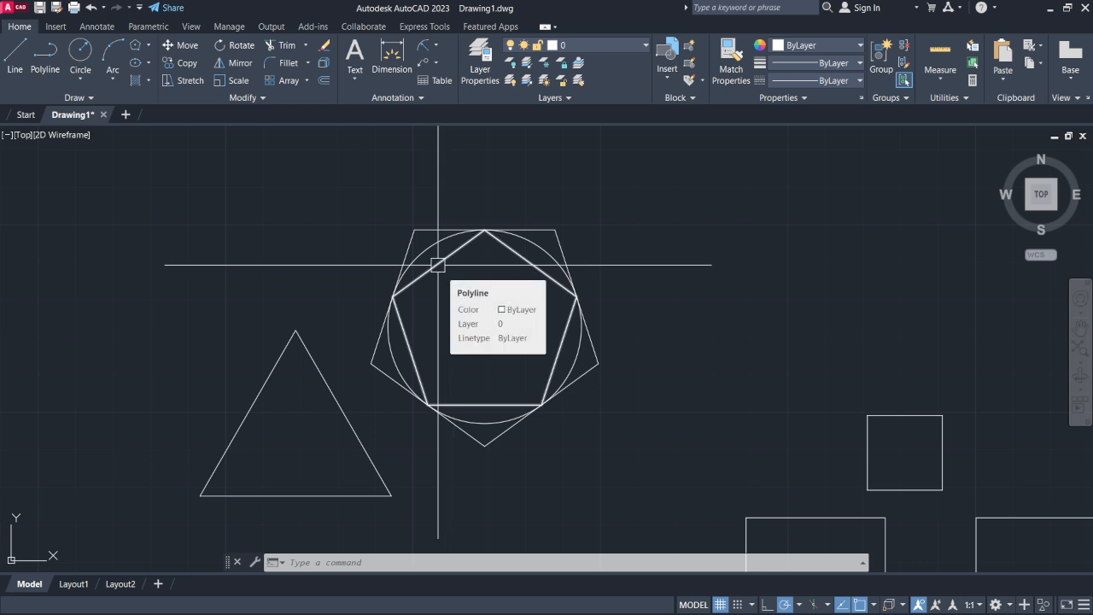
# Draw a horizontal construction line in the empty area above the circle and pentagons.
pyautogui.moveTo(651, 268); pyautogui.dragTo(485, 445, button='middle')
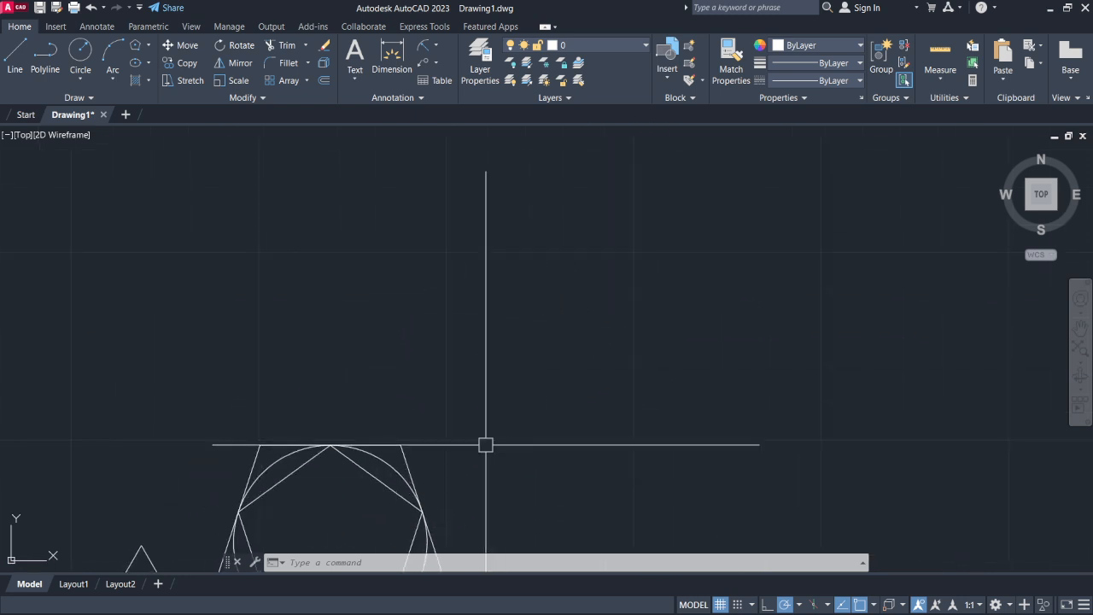
pyautogui.click(147, 65)
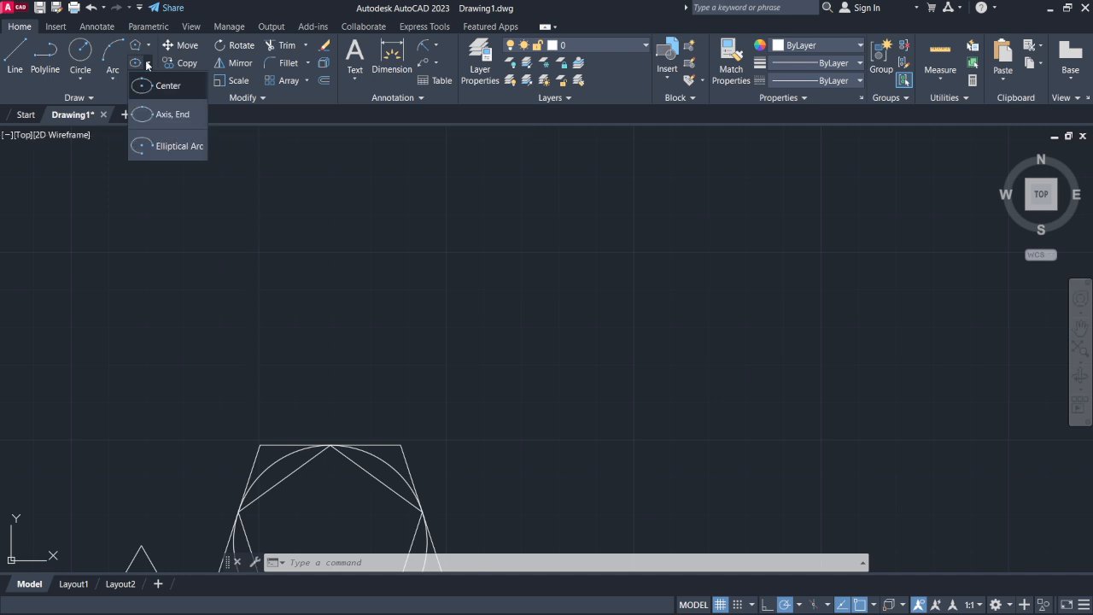
pyautogui.click(147, 65)
pyautogui.click(85, 98)
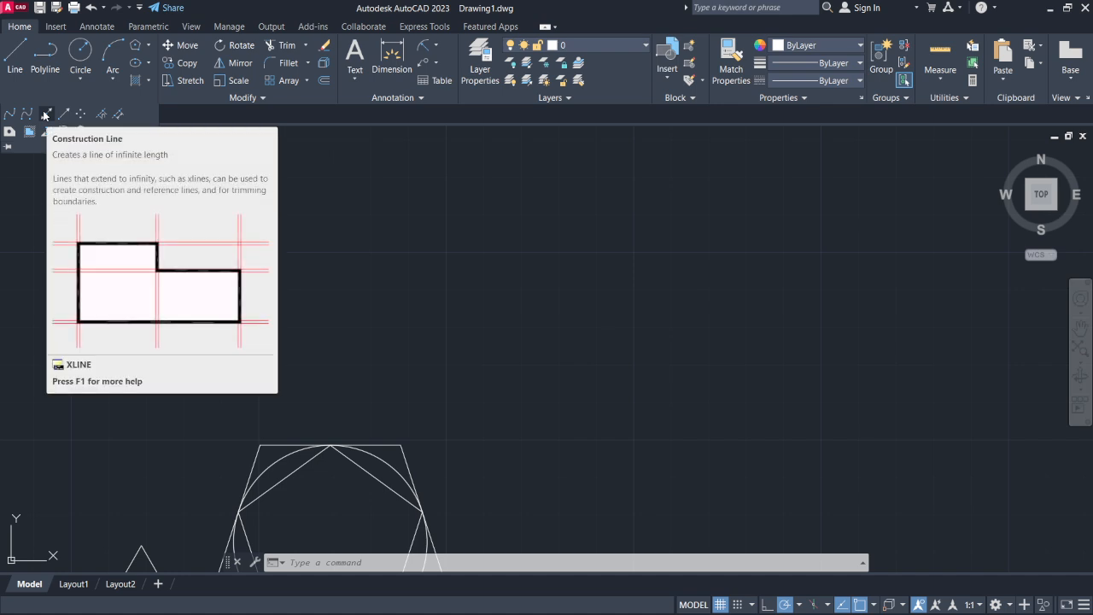
pyautogui.click(46, 115)
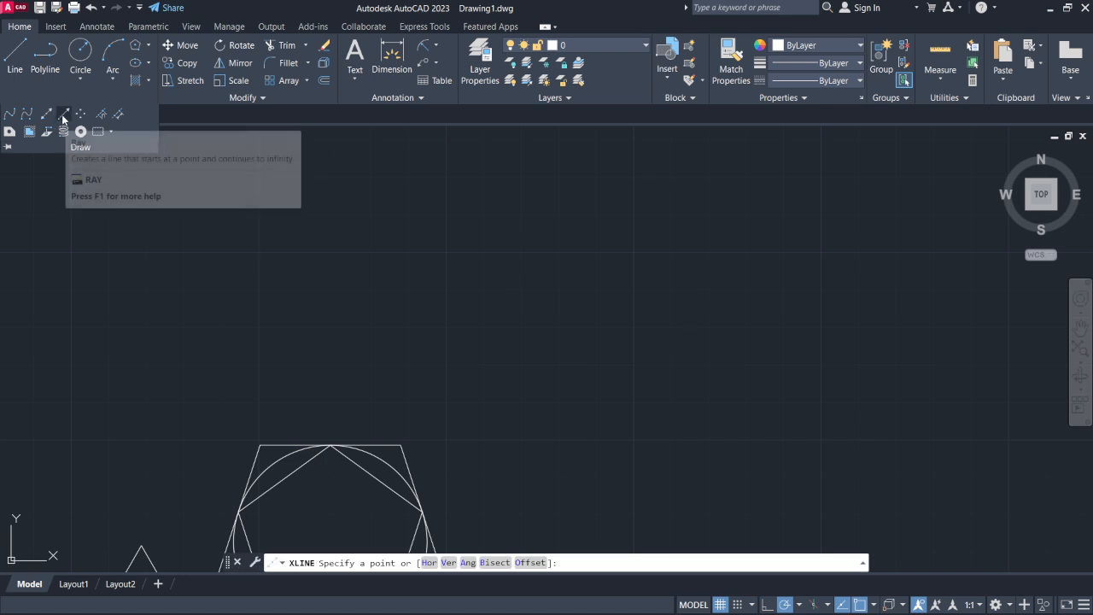
pyautogui.click(64, 115)
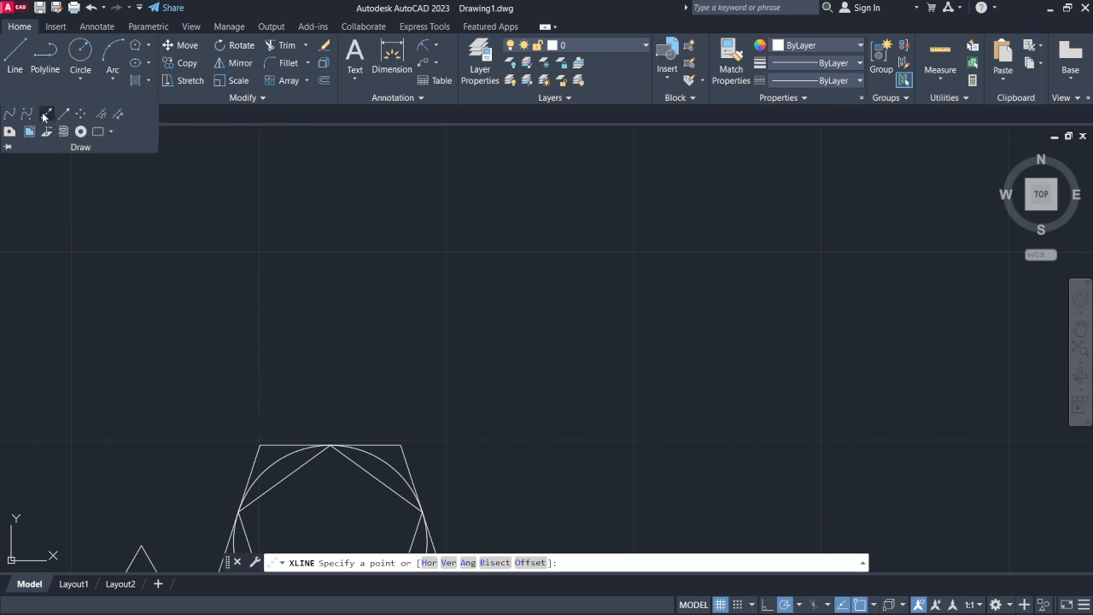
pyautogui.click(336, 280)
pyautogui.click(783, 280)
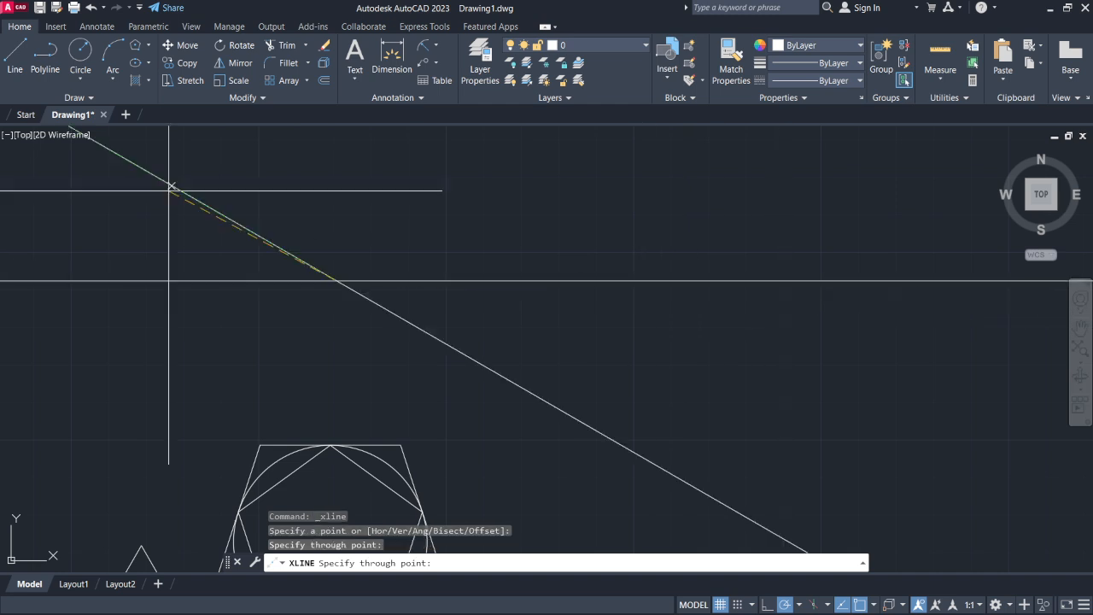
pyautogui.press('Escape')
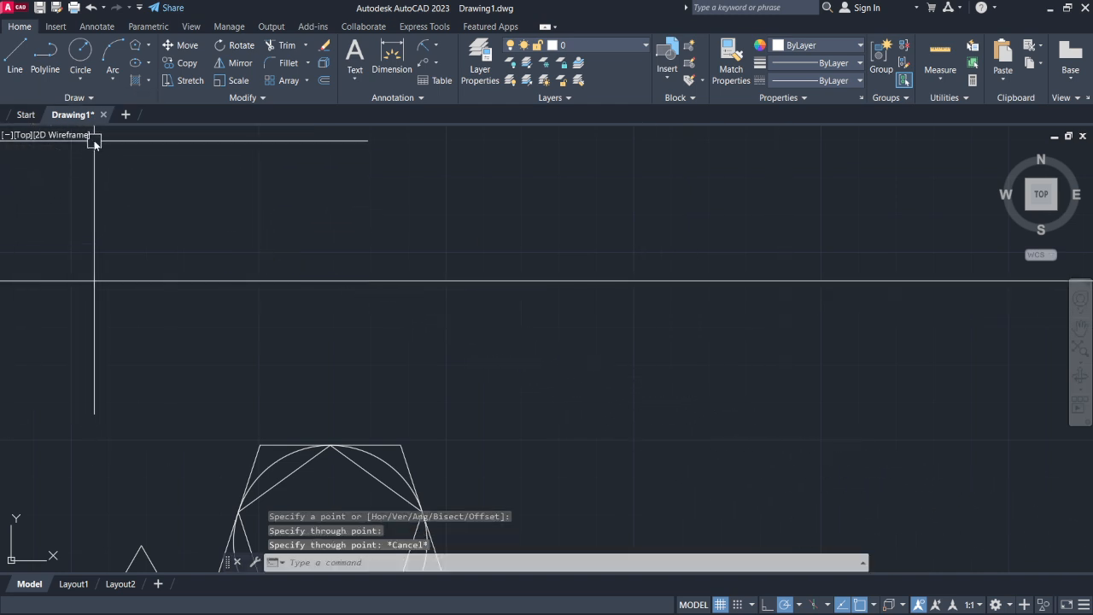
pyautogui.click(215, 280)
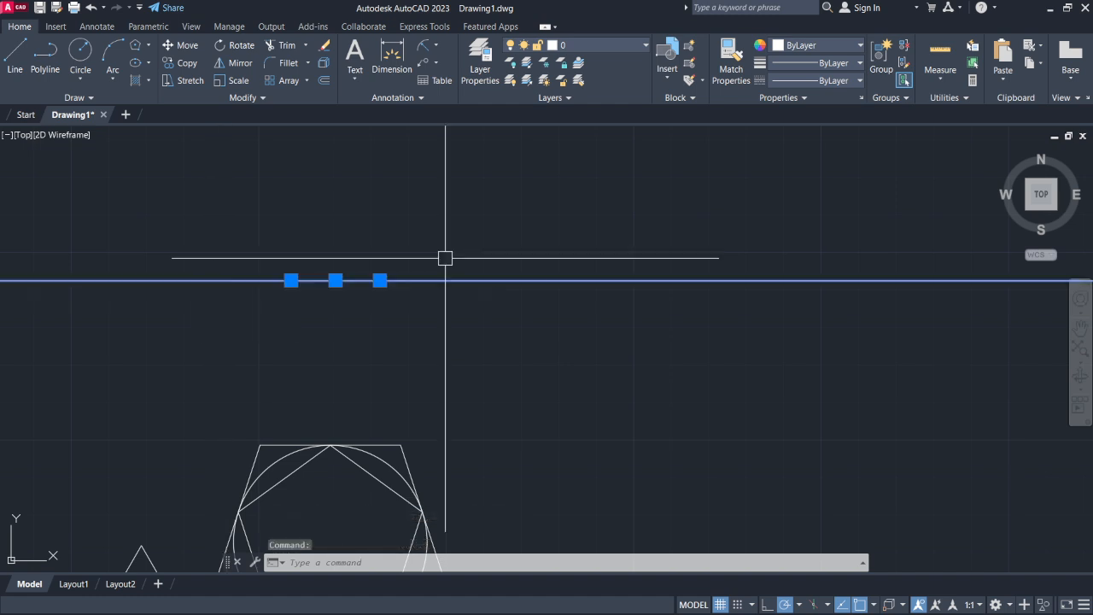
pyautogui.press('Escape')
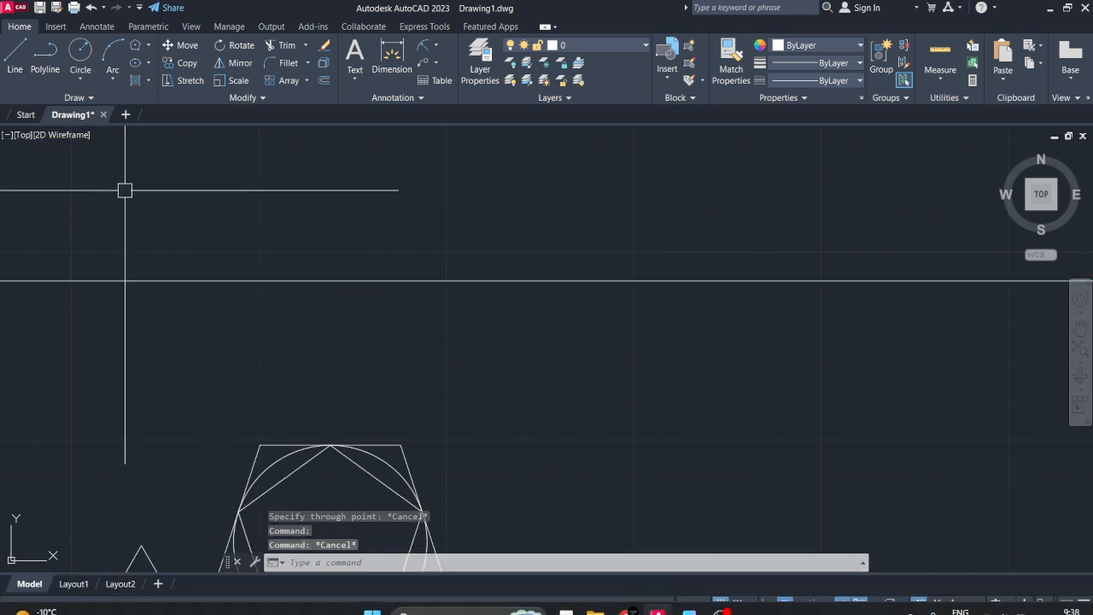
pyautogui.click(95, 95)
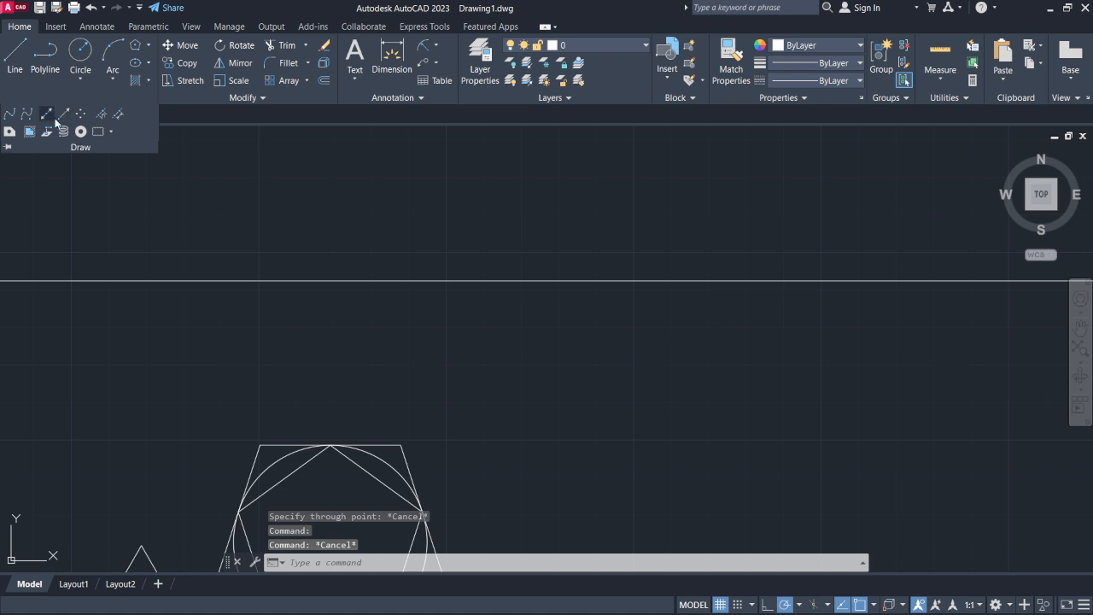
pyautogui.press('Escape')
# Draw a diagonal construction line sloping down to the right across the horizontal one, and erase it.
pyautogui.click(94, 95)
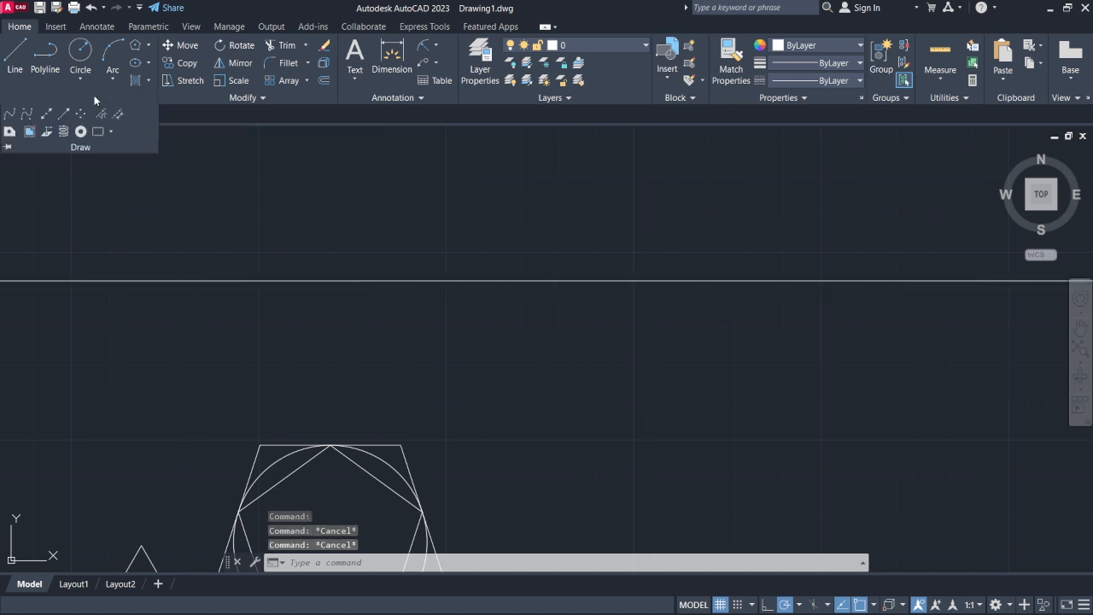
pyautogui.click(48, 113)
pyautogui.click(357, 224)
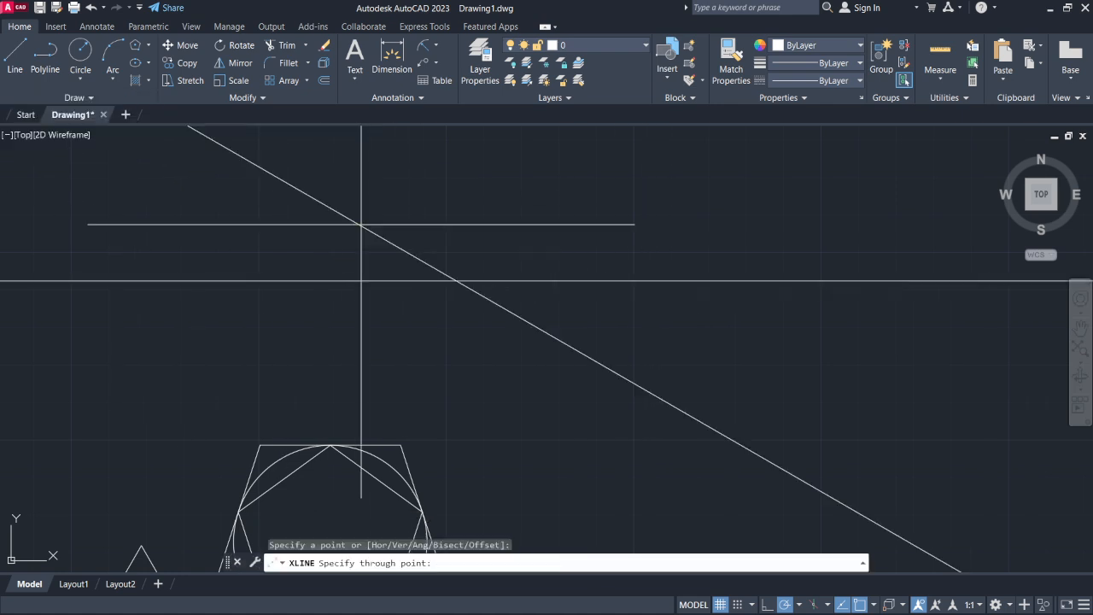
pyautogui.click(520, 343)
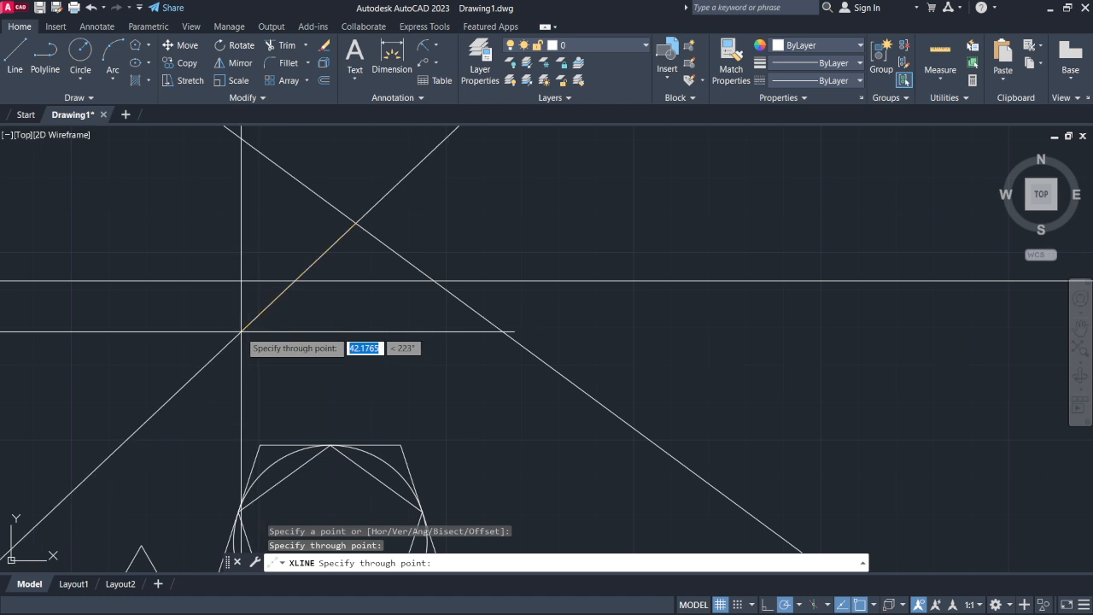
pyautogui.press('Escape')
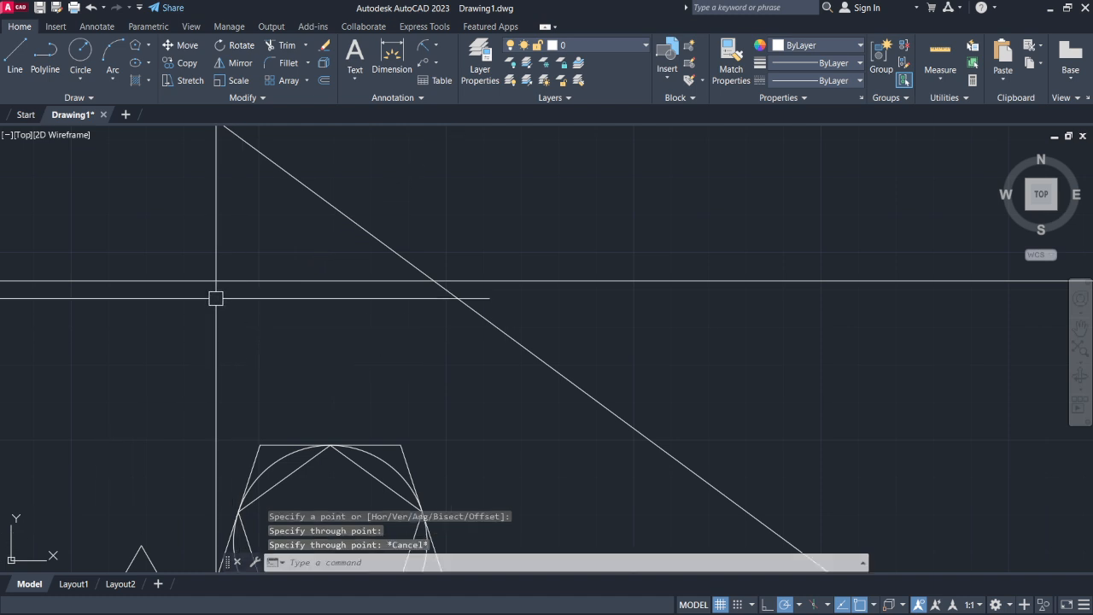
pyautogui.click(269, 160)
pyautogui.press('Delete')
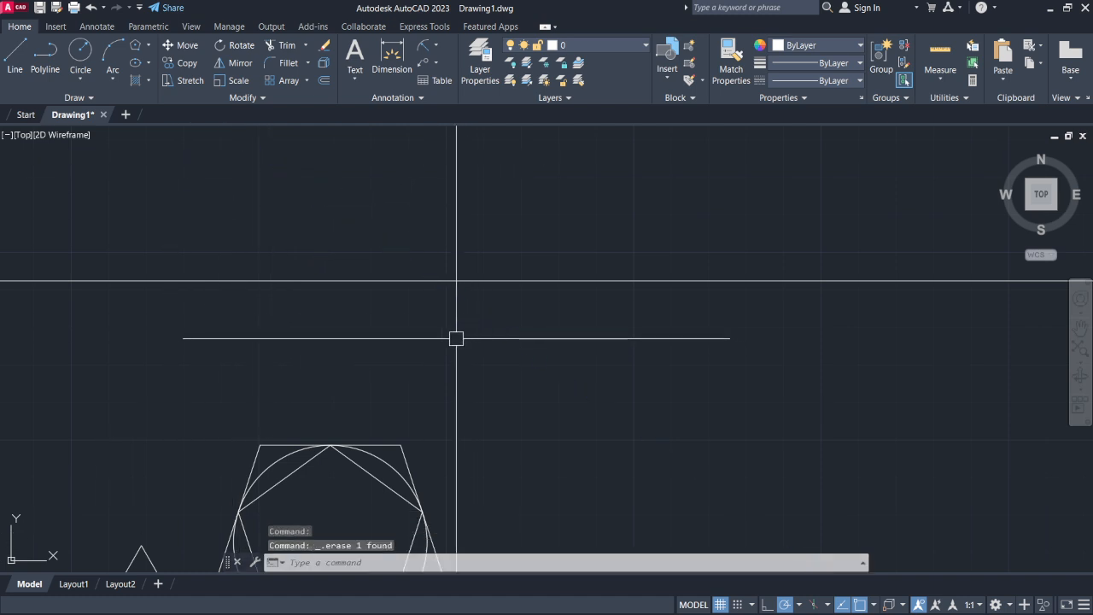
# Draw two horizontal construction lines with the Hor option, one above and one just below the existing horizontal construction line.
pyautogui.click(92, 98)
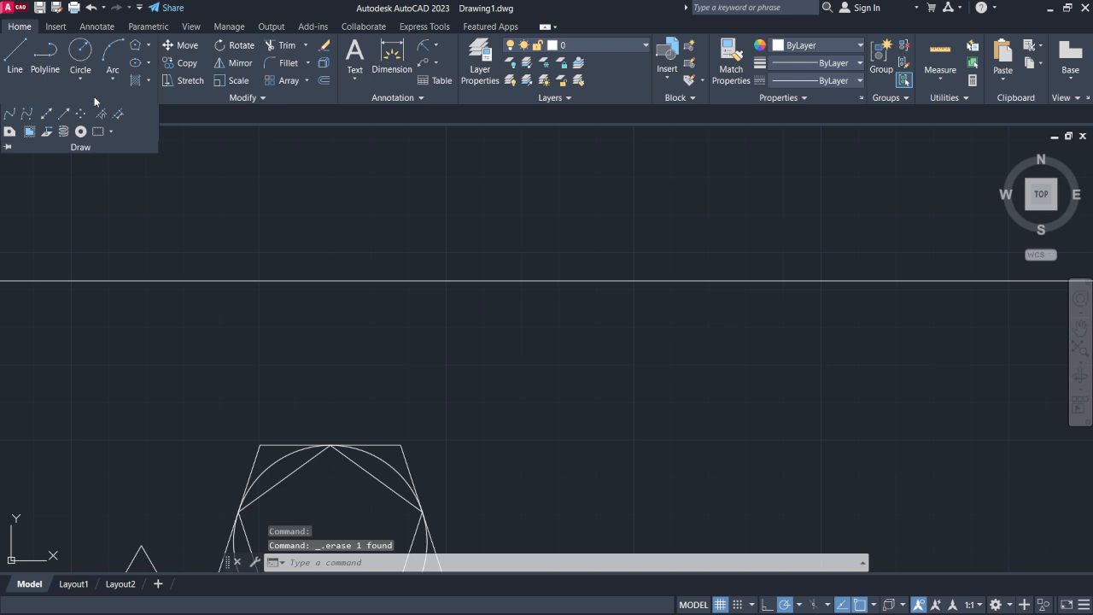
pyautogui.click(48, 116)
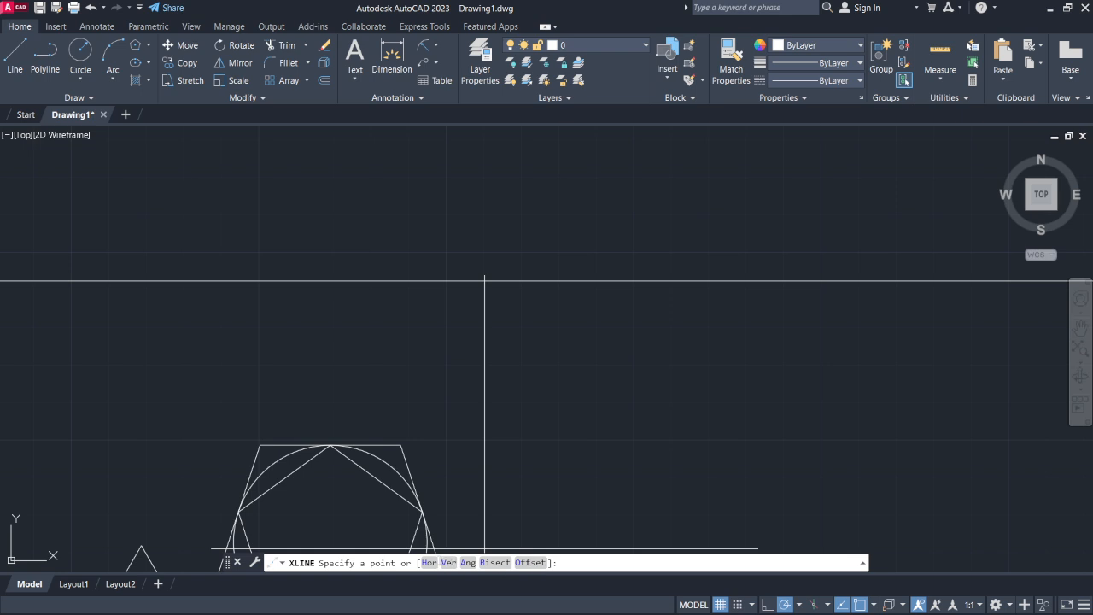
pyautogui.click(429, 562)
pyautogui.click(397, 212)
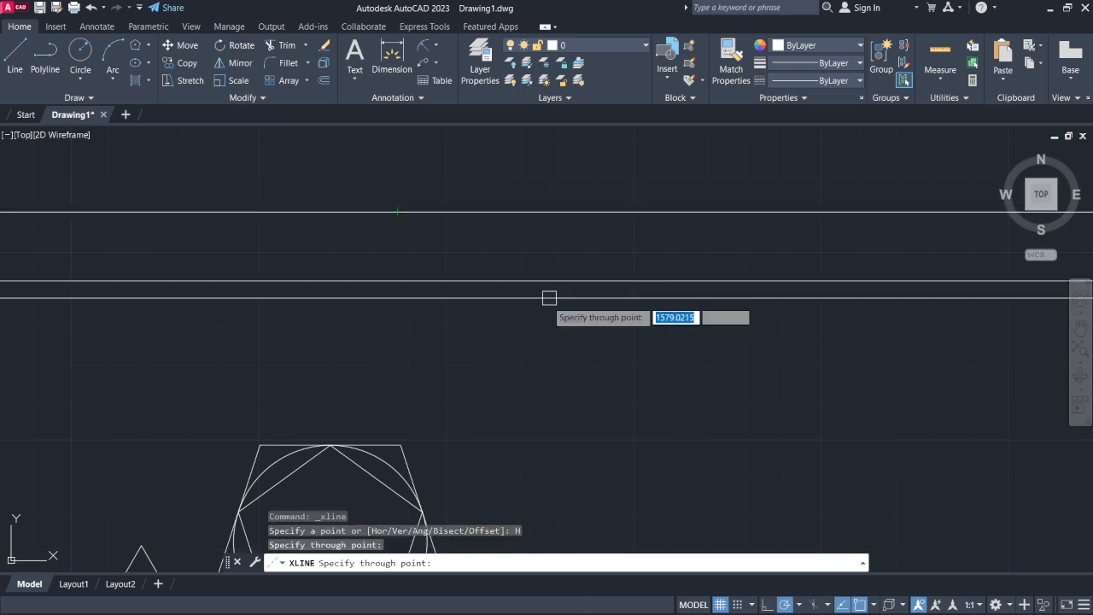
pyautogui.click(431, 311)
pyautogui.press('Escape')
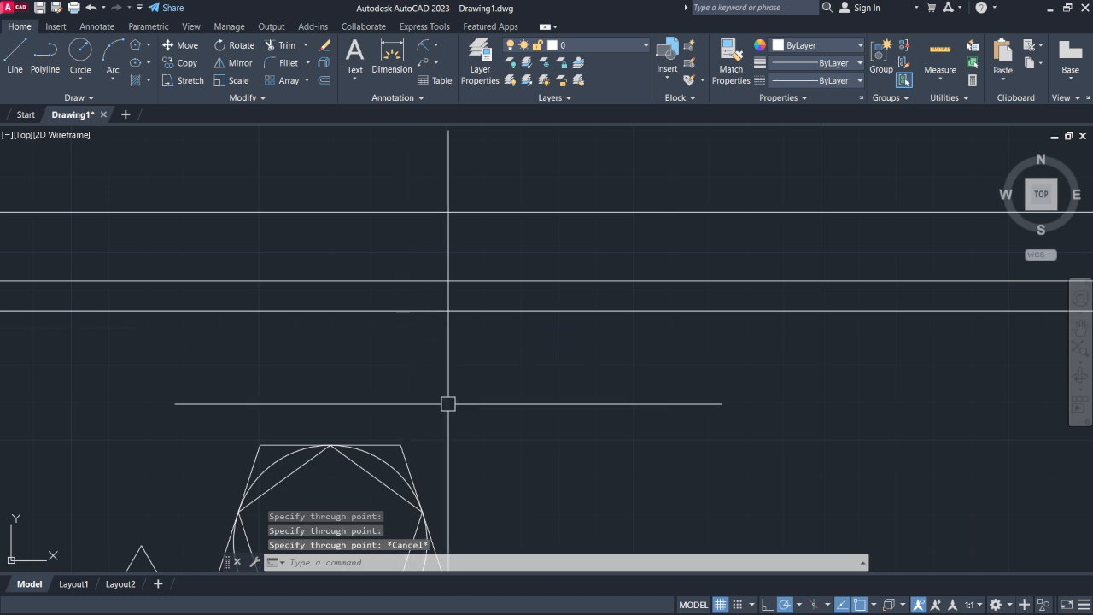
pyautogui.click(64, 99)
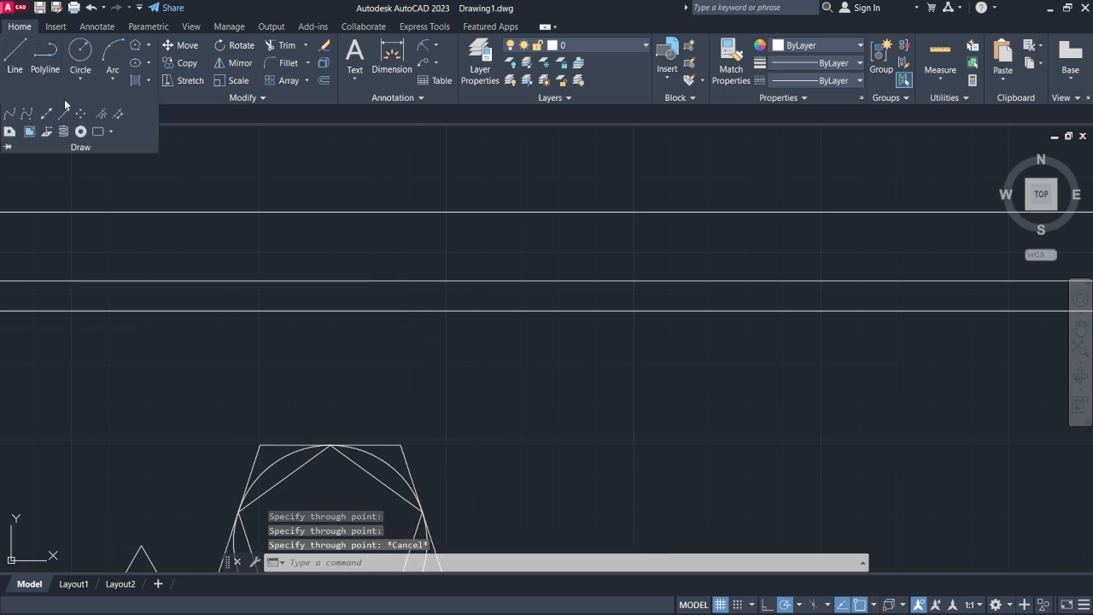
pyautogui.click(190, 133)
pyautogui.press('Escape')
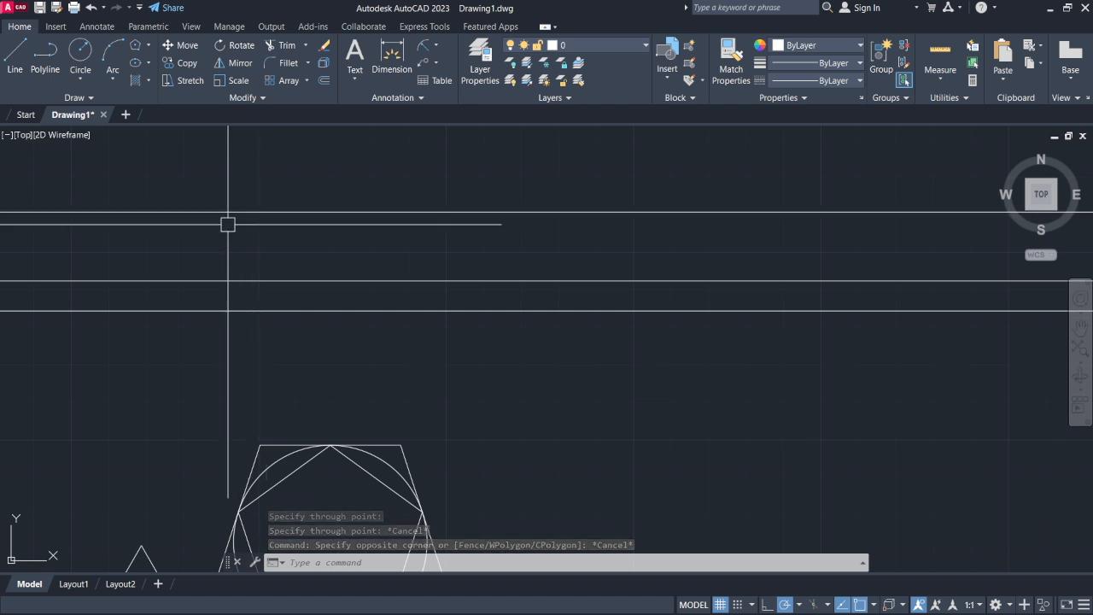
pyautogui.write('xl')
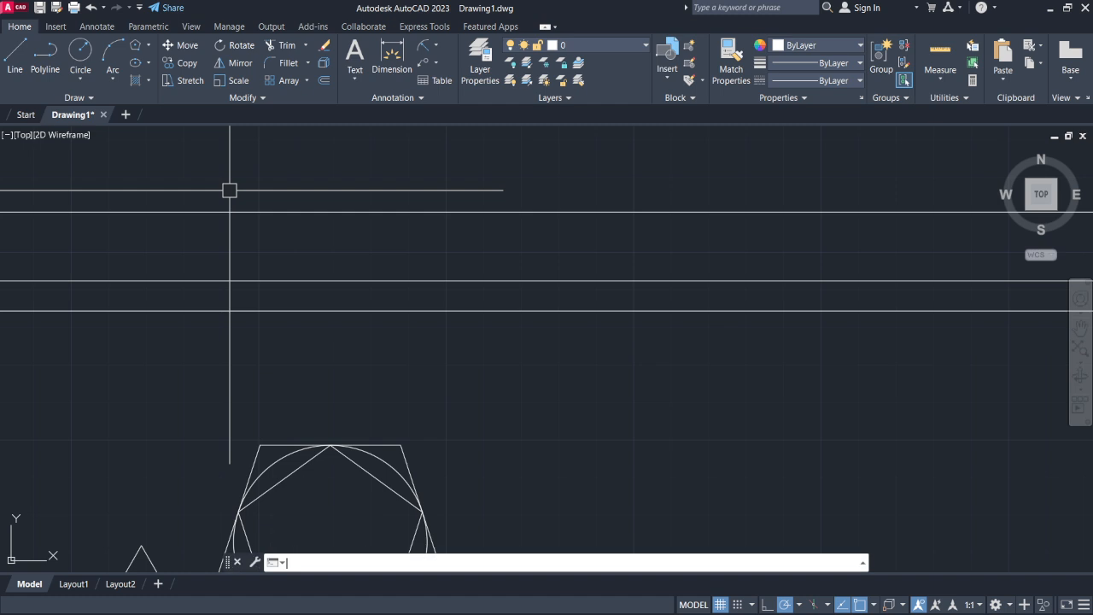
pyautogui.press('Return')
pyautogui.click(393, 196)
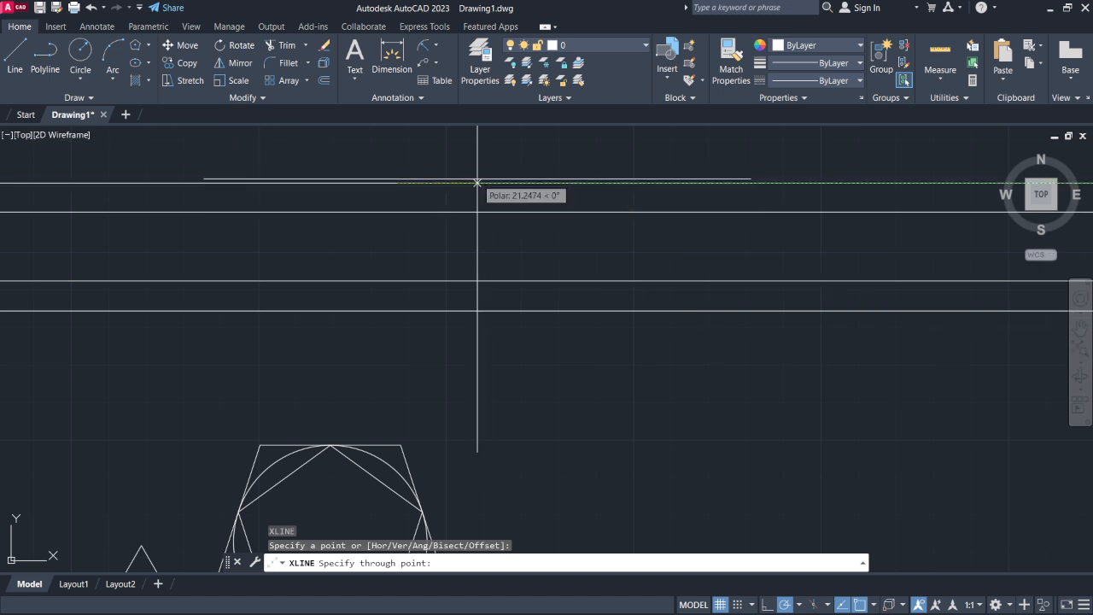
pyautogui.press('Escape')
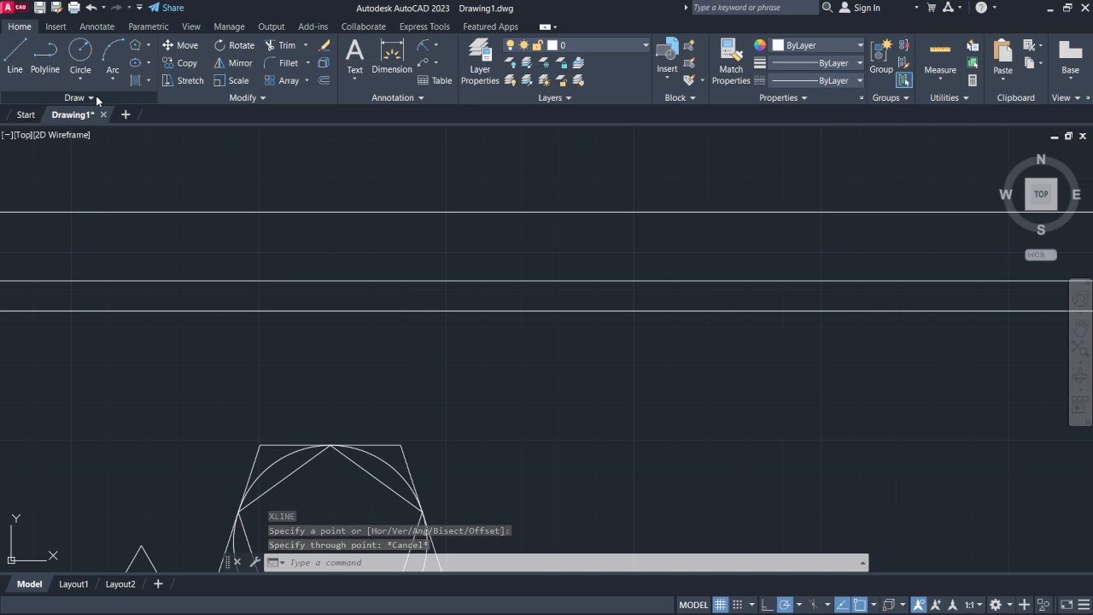
# Draw a vertical construction line with the Ver option, crossing the three horizontal ones just to the right of the pentagons.
pyautogui.press('Return')
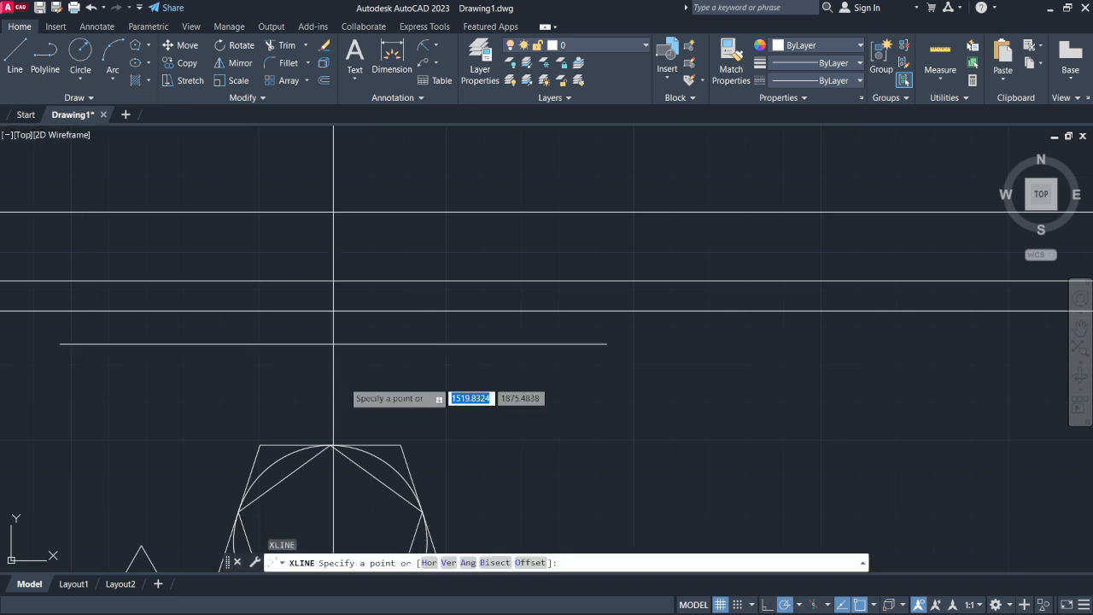
pyautogui.click(449, 563)
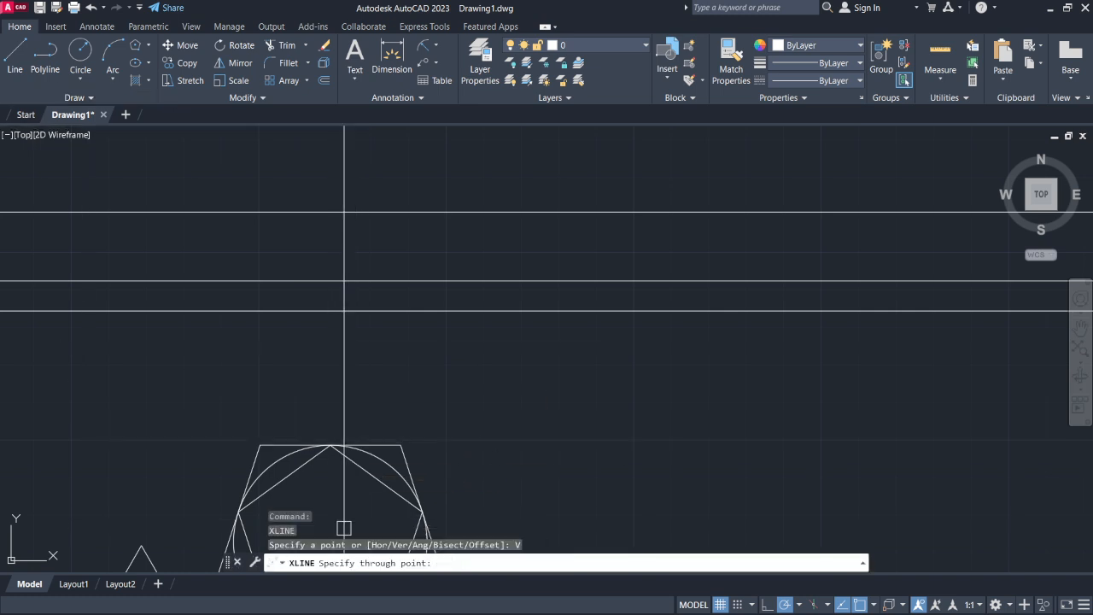
pyautogui.click(446, 212)
pyautogui.press('Escape')
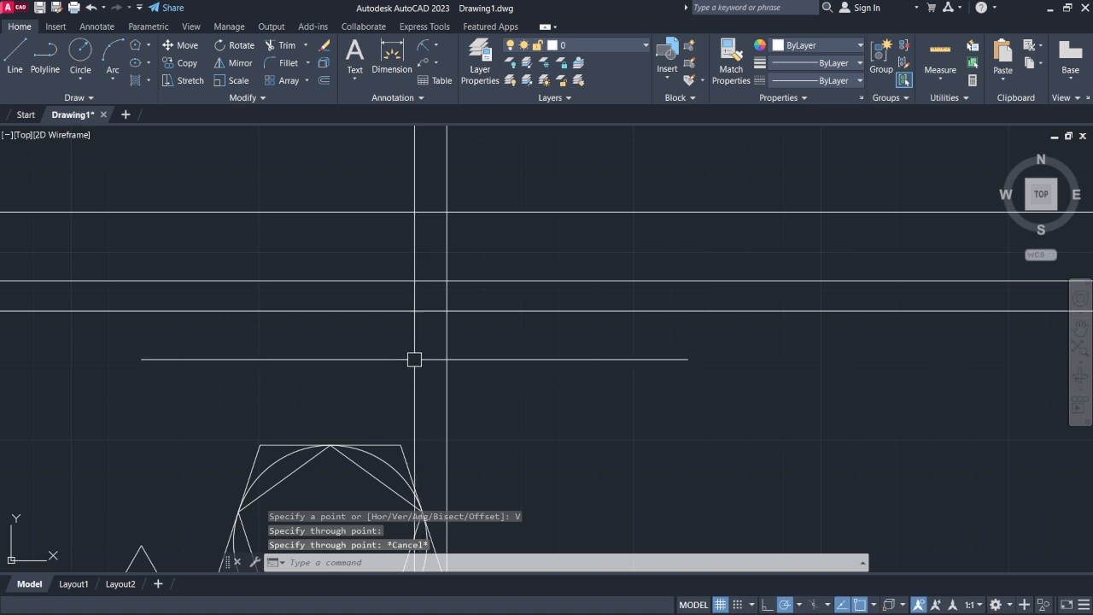
# Draw a construction line at a 45-degree angle through the intersection of the vertical line and the uppermost horizontal line.
pyautogui.press('space')
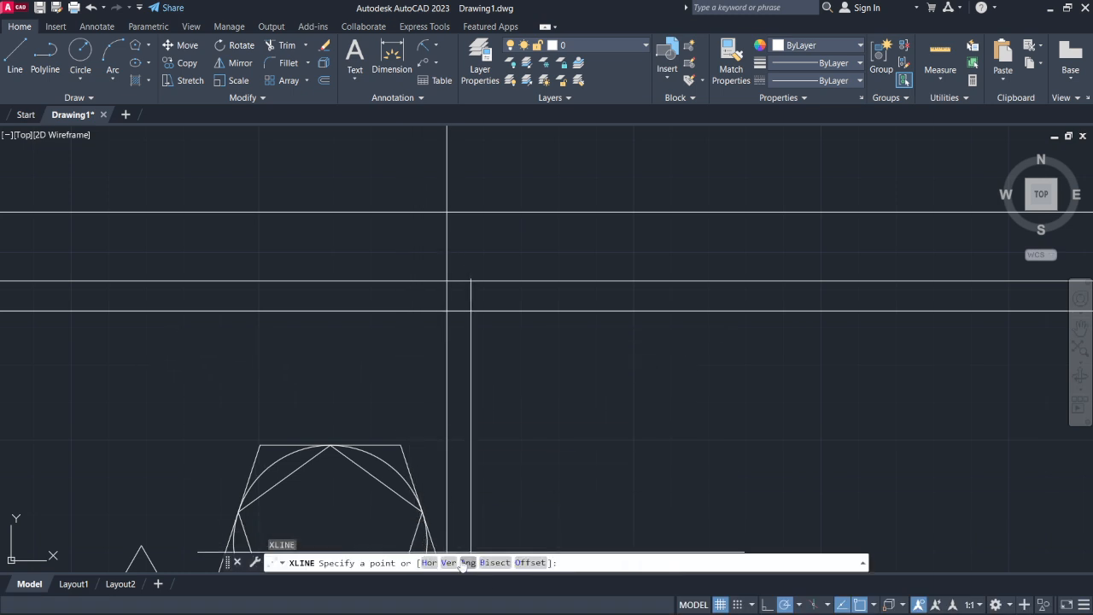
pyautogui.click(468, 562)
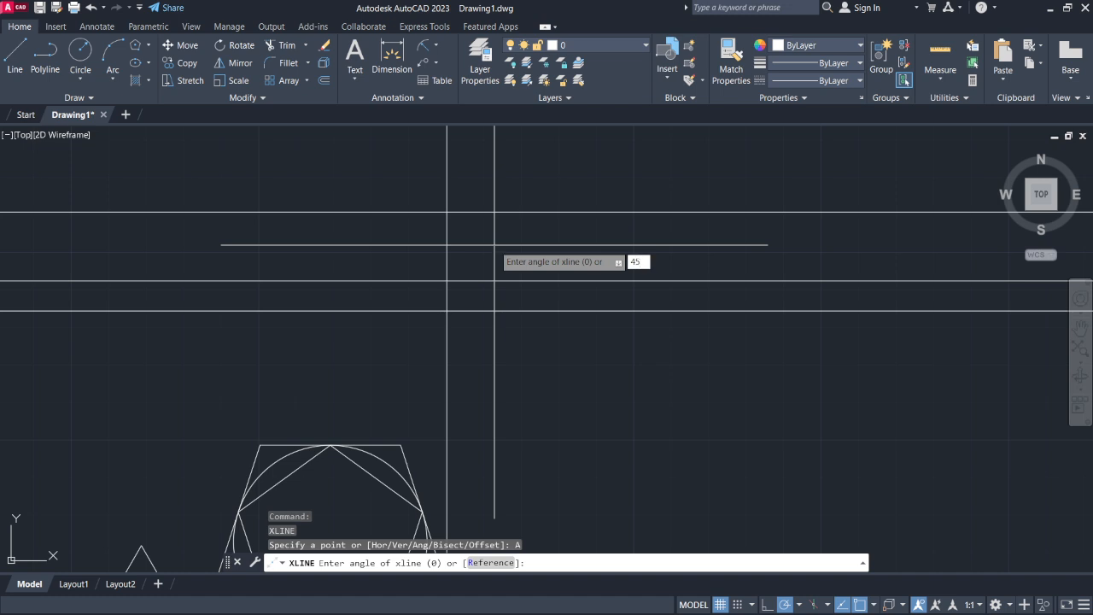
pyautogui.press('Return')
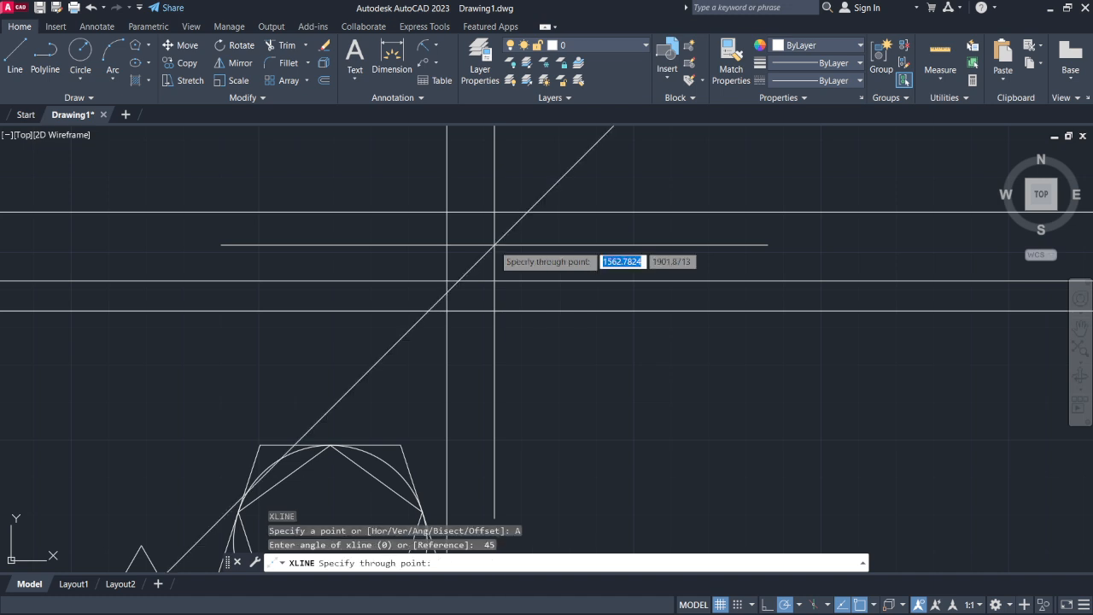
pyautogui.click(447, 210)
pyautogui.press('Escape')
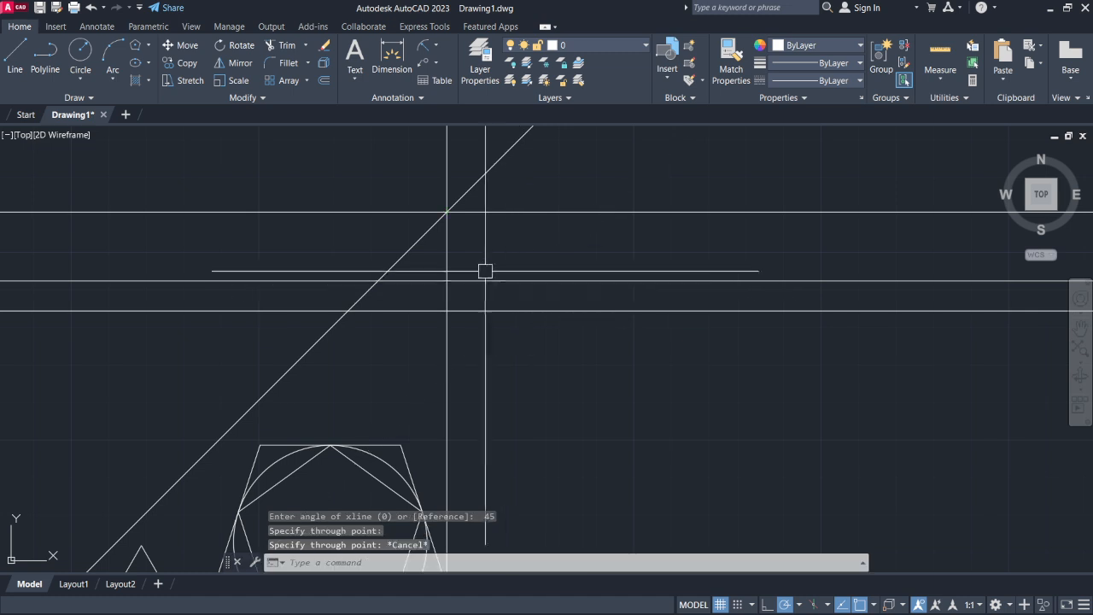
# Draw two connected line segments in the empty area above the horizontal construction lines, one vertical and one sloping down to the right from its lower end.
pyautogui.scroll(-3, 475, 237)
pyautogui.scroll(2, 441, 313)
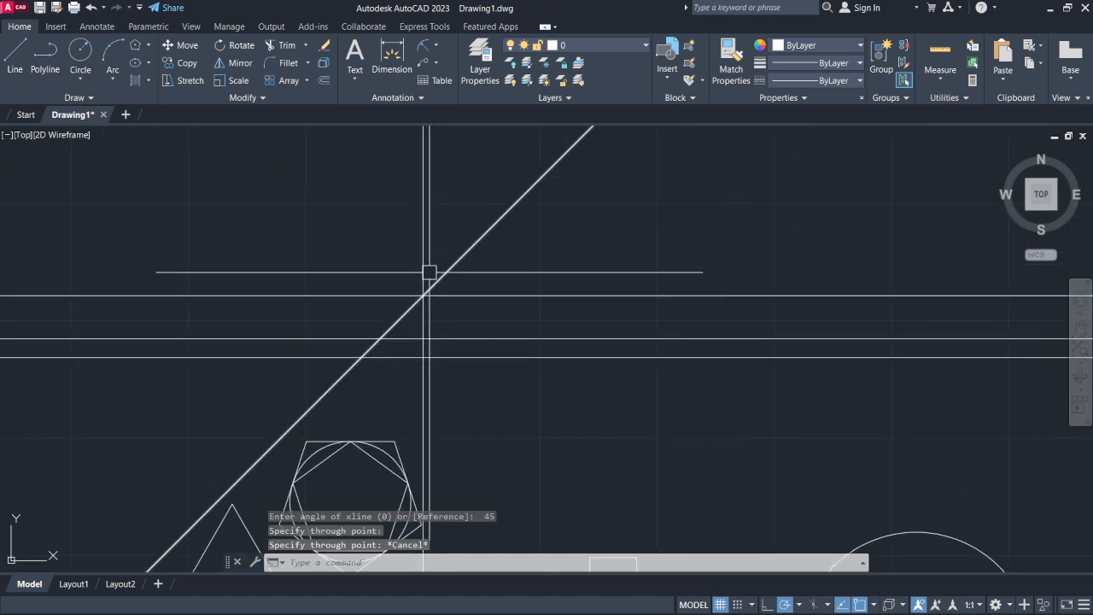
pyautogui.moveTo(444, 279); pyautogui.dragTo(509, 343, button='middle')
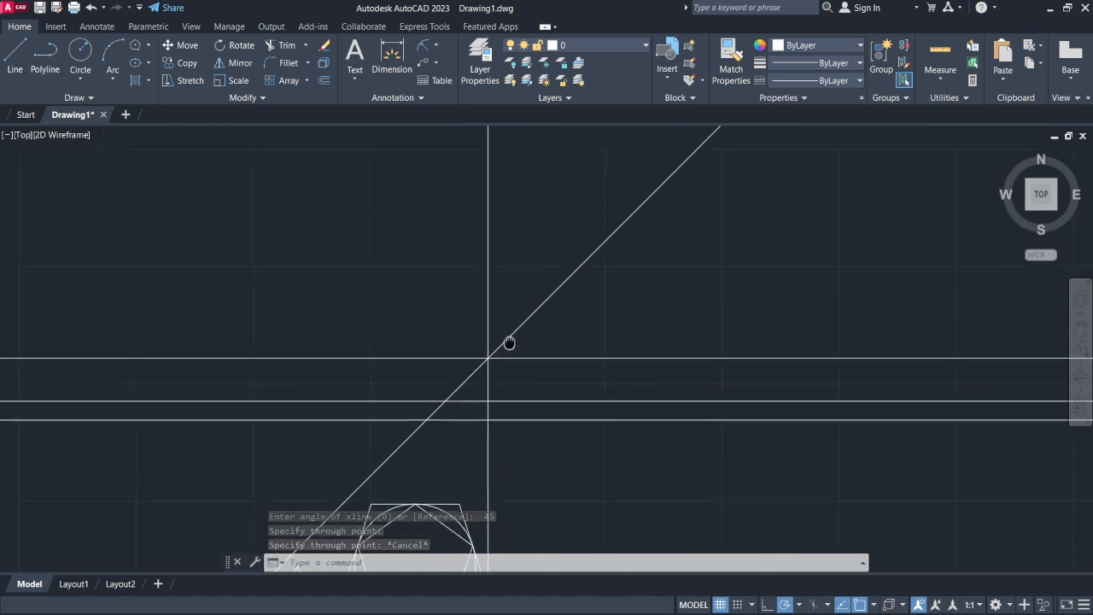
pyautogui.moveTo(393, 287); pyautogui.dragTo(397, 316, button='middle')
pyautogui.scroll(4, 400, 318)
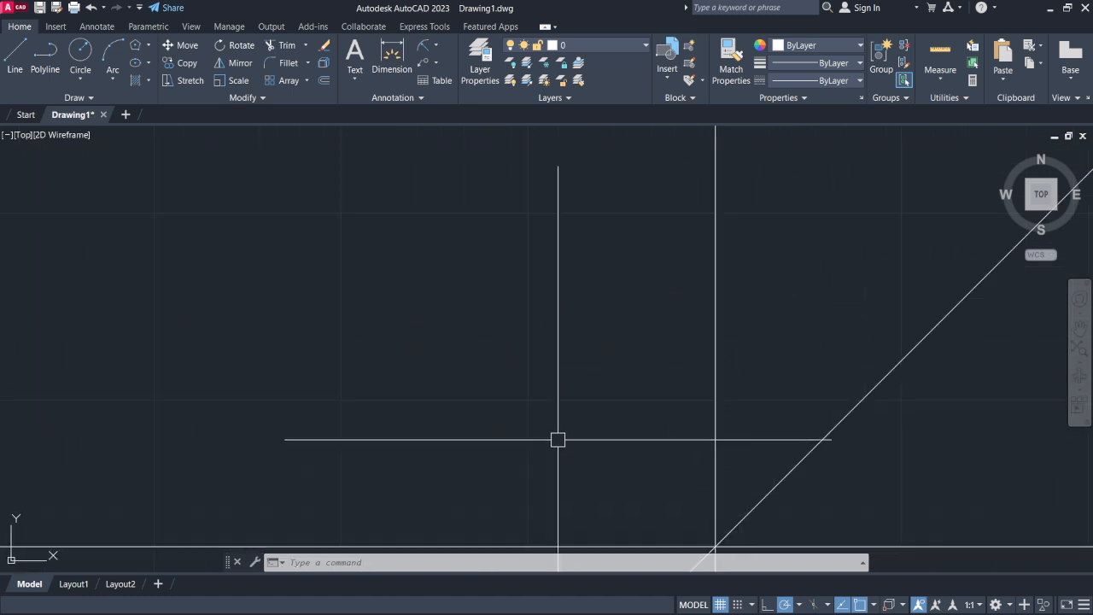
pyautogui.scroll(-4, 513, 444)
pyautogui.scroll(2, 558, 379)
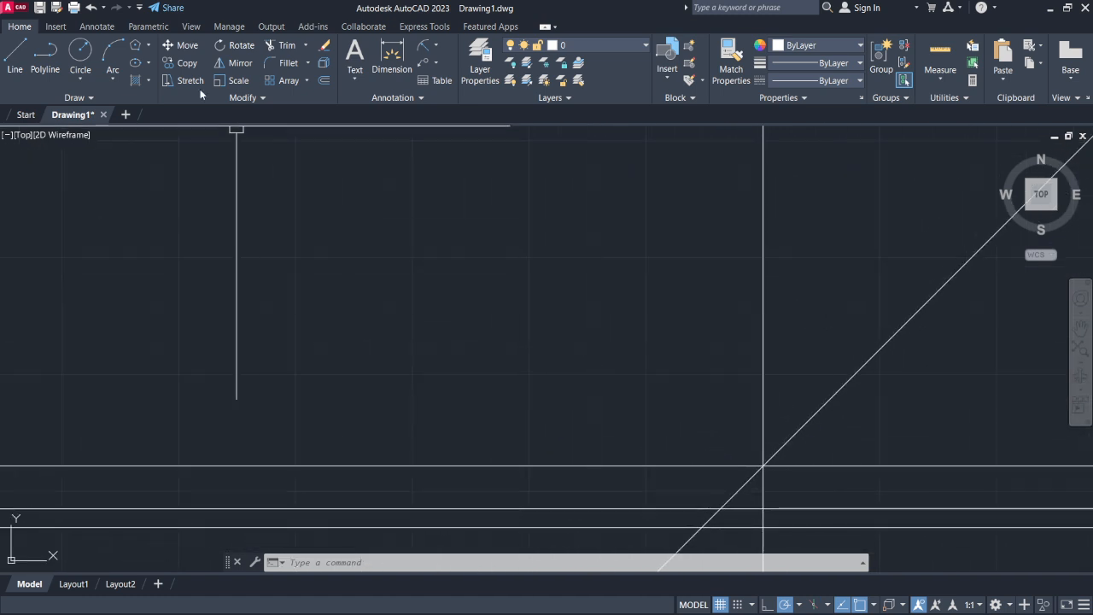
pyautogui.click(86, 99)
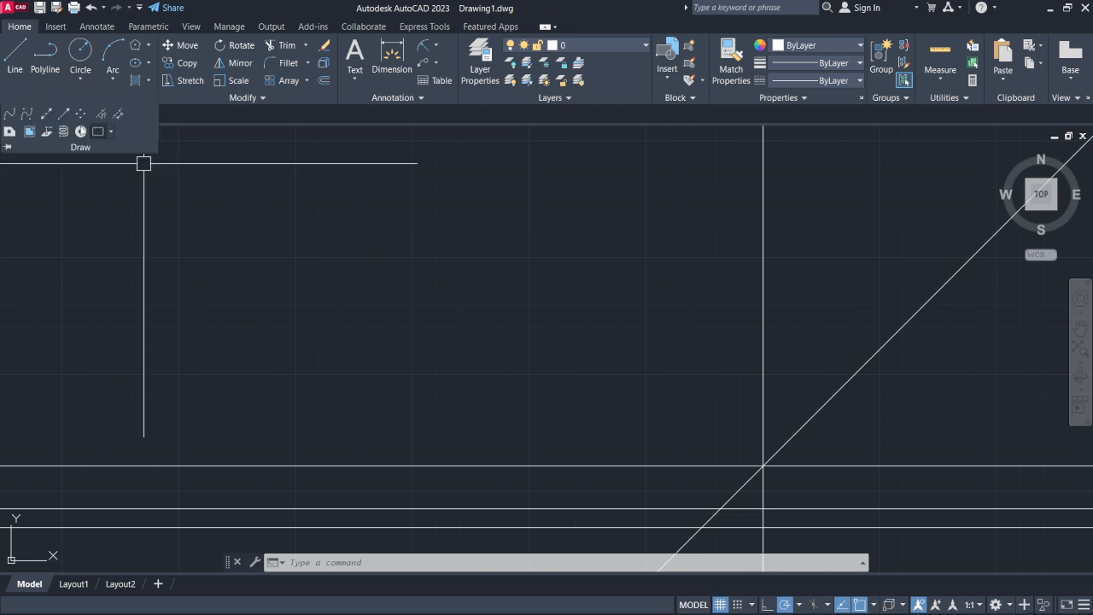
pyautogui.click(23, 65)
pyautogui.click(196, 166)
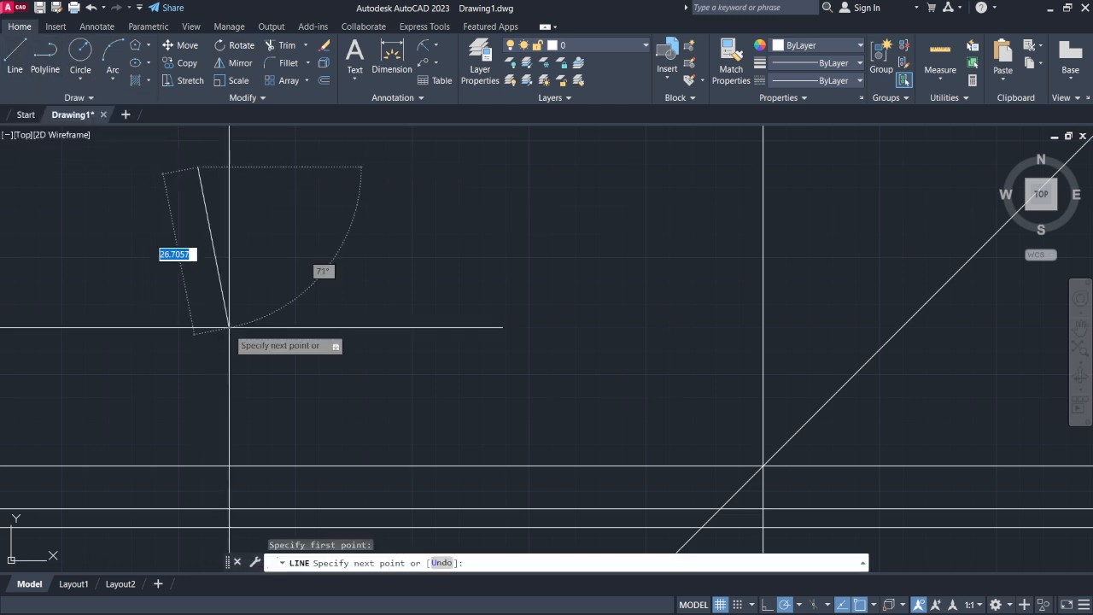
pyautogui.click(197, 376)
pyautogui.click(369, 441)
pyautogui.press('Escape')
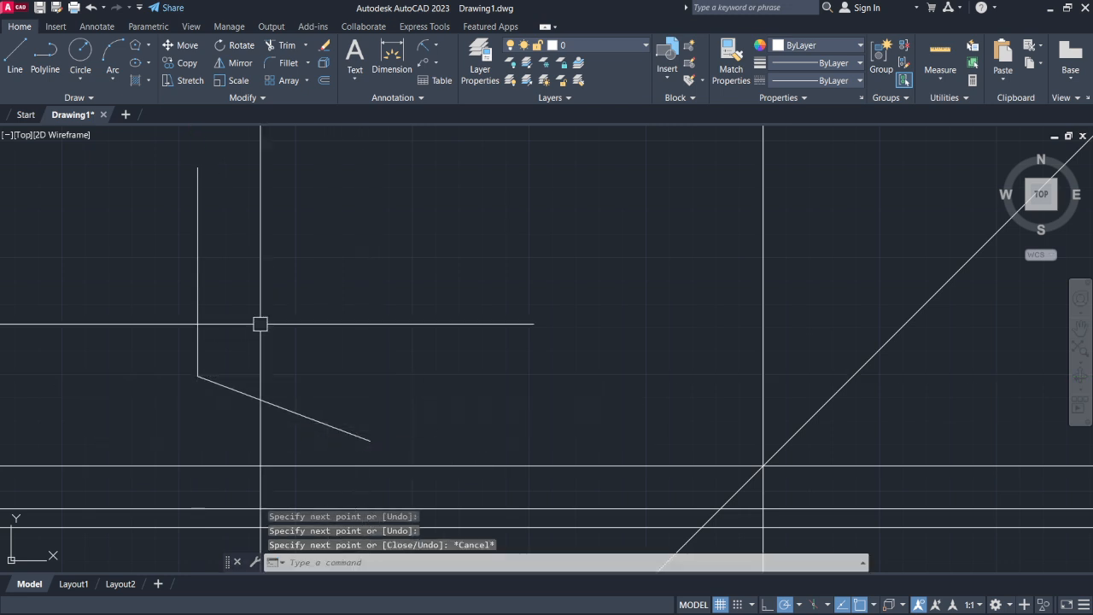
pyautogui.moveTo(317, 365)
pyautogui.mouseDown(button='middle')
pyautogui.moveTo(332, 295)
pyautogui.moveTo(350, 314)
pyautogui.mouseUp(button='middle')
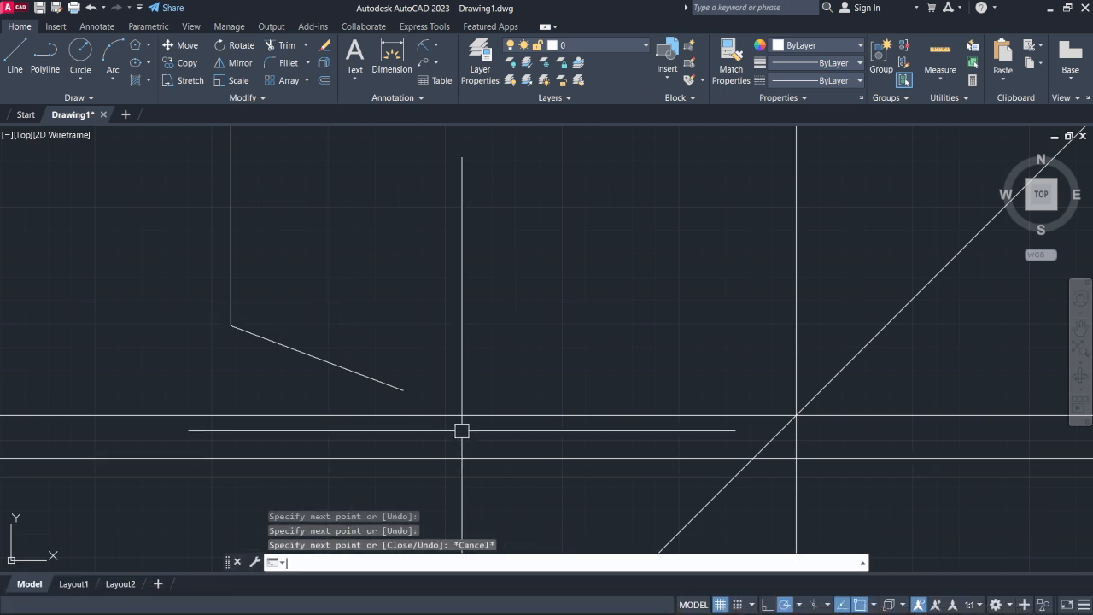
pyautogui.write('l')
pyautogui.press('Return')
pyautogui.press('Escape')
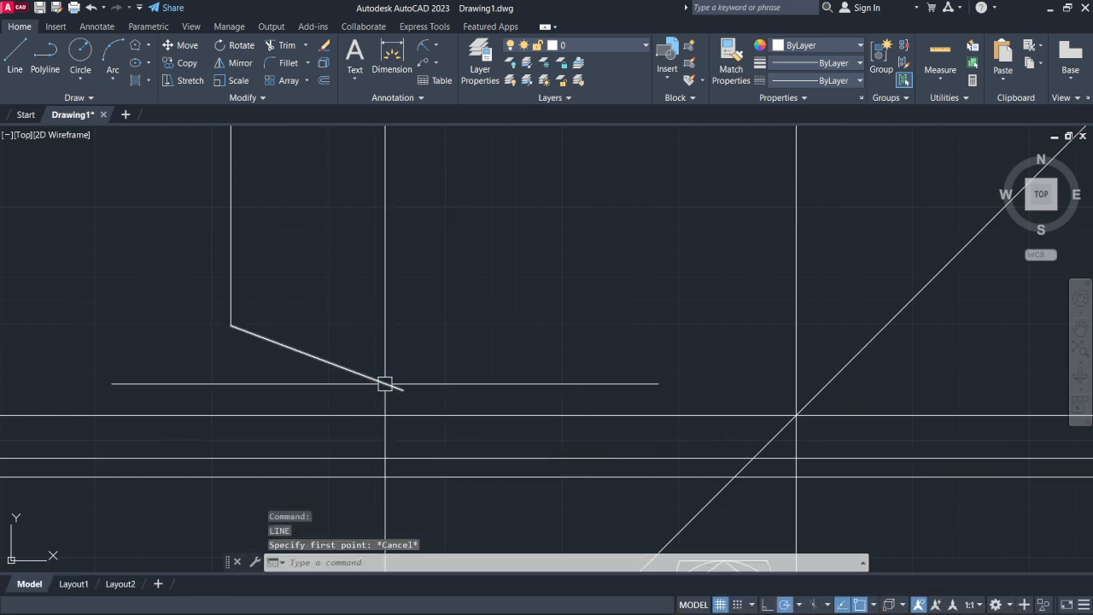
# Draw two construction lines from the corner of the two segments, one along the sloping segment and one along the vertical segment.
pyautogui.click(70, 97)
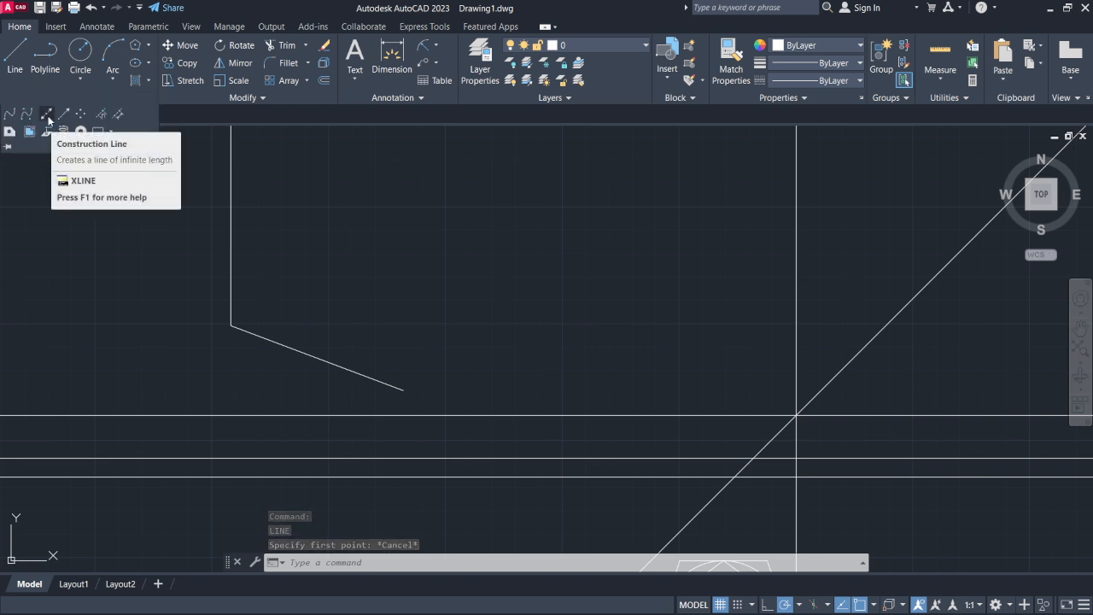
pyautogui.click(47, 119)
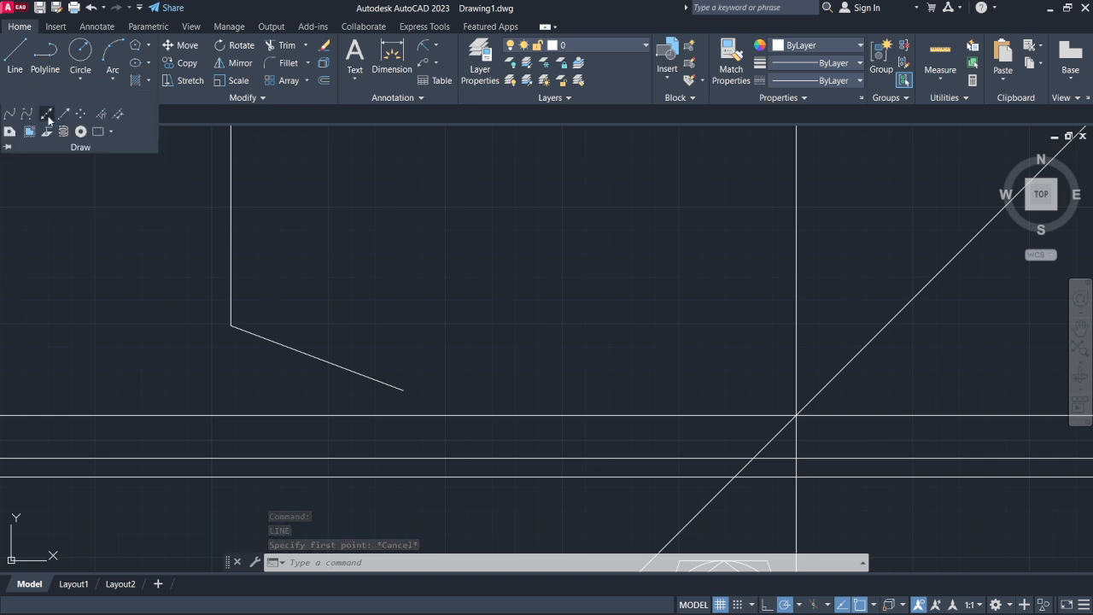
pyautogui.click(231, 325)
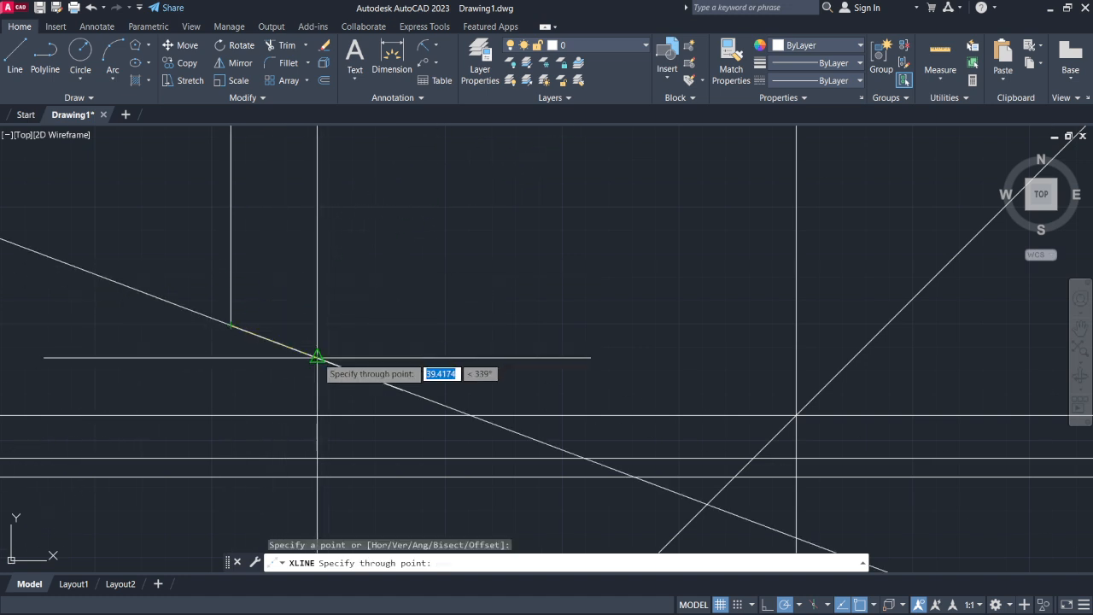
pyautogui.click(317, 357)
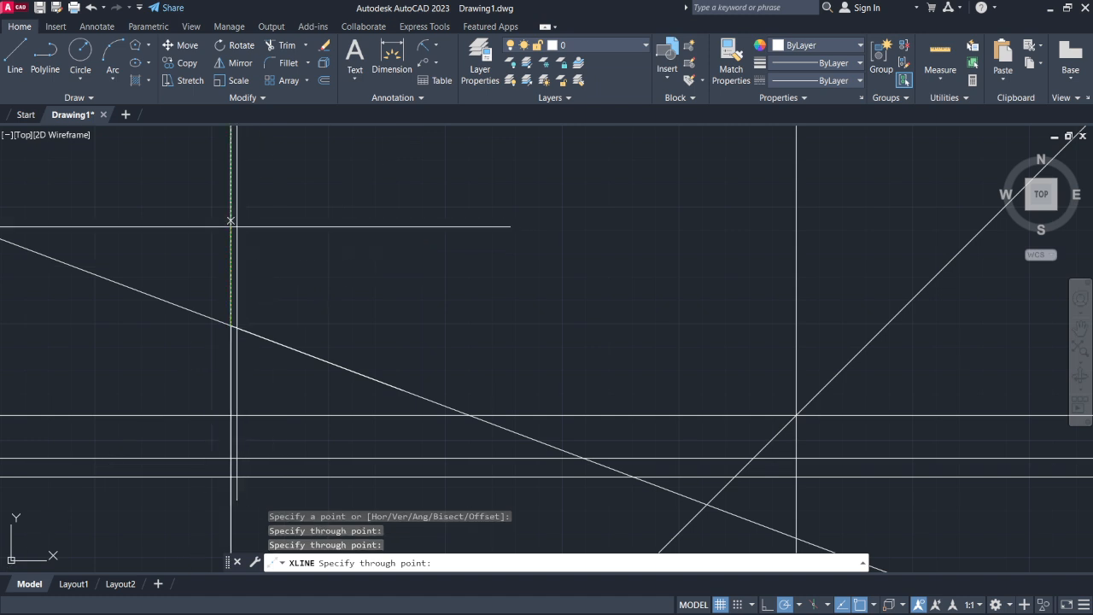
pyautogui.press('Escape')
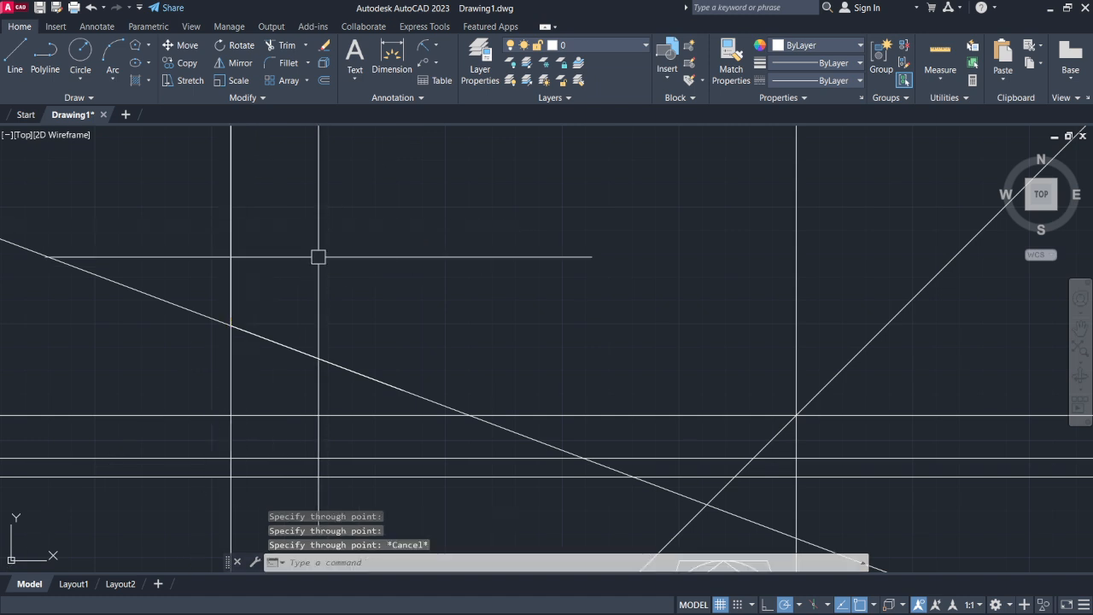
# Draw a bisecting construction line with its vertex at the segments' corner, halving the angle between the vertical and sloping lines.
pyautogui.click(92, 97)
pyautogui.click(47, 114)
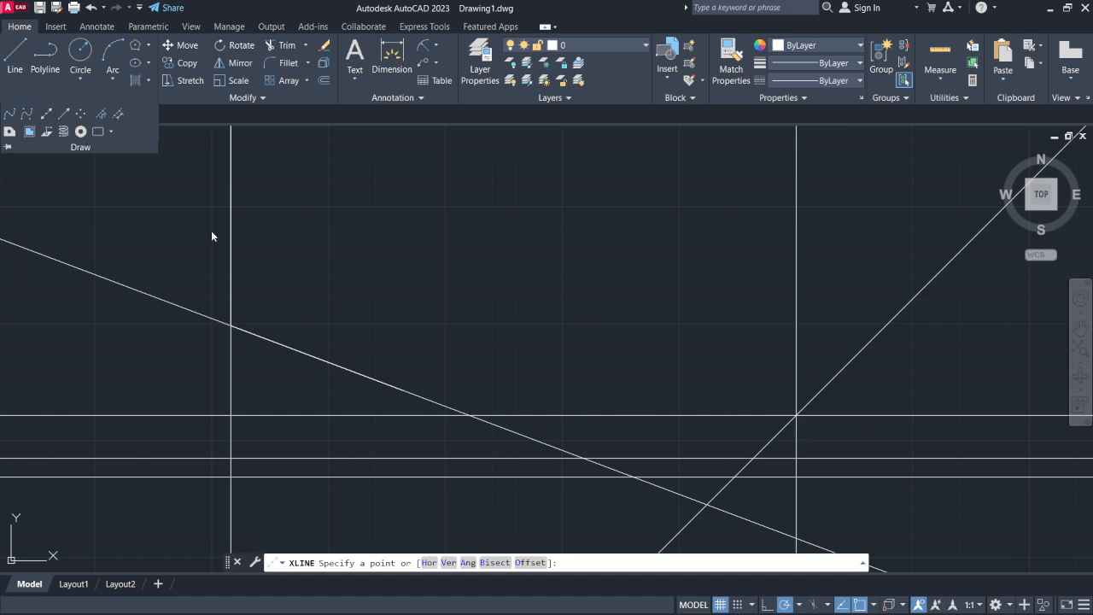
pyautogui.click(497, 563)
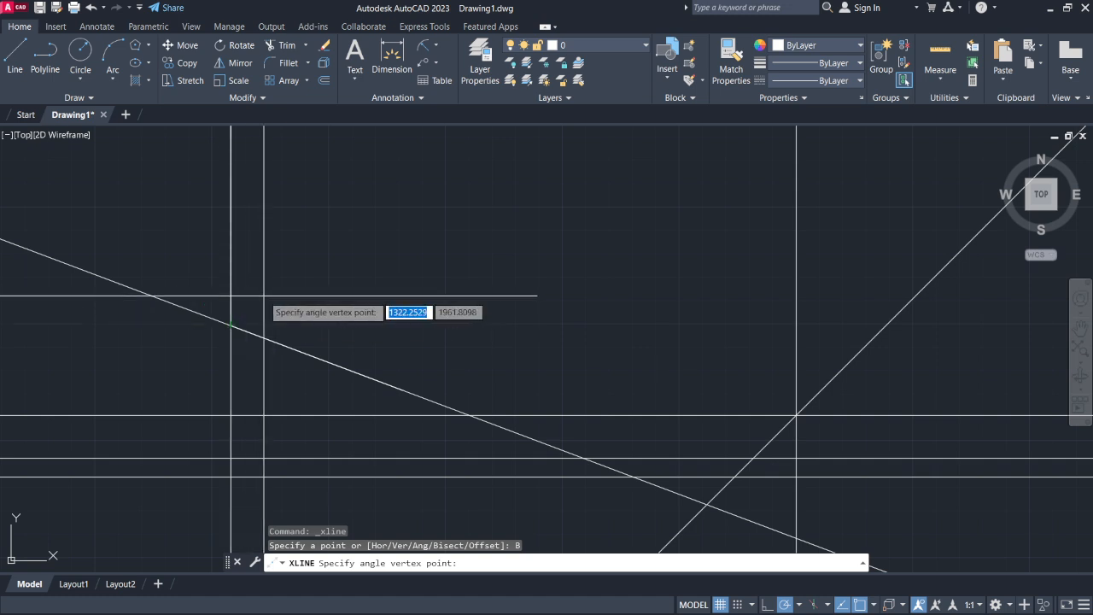
pyautogui.click(230, 325)
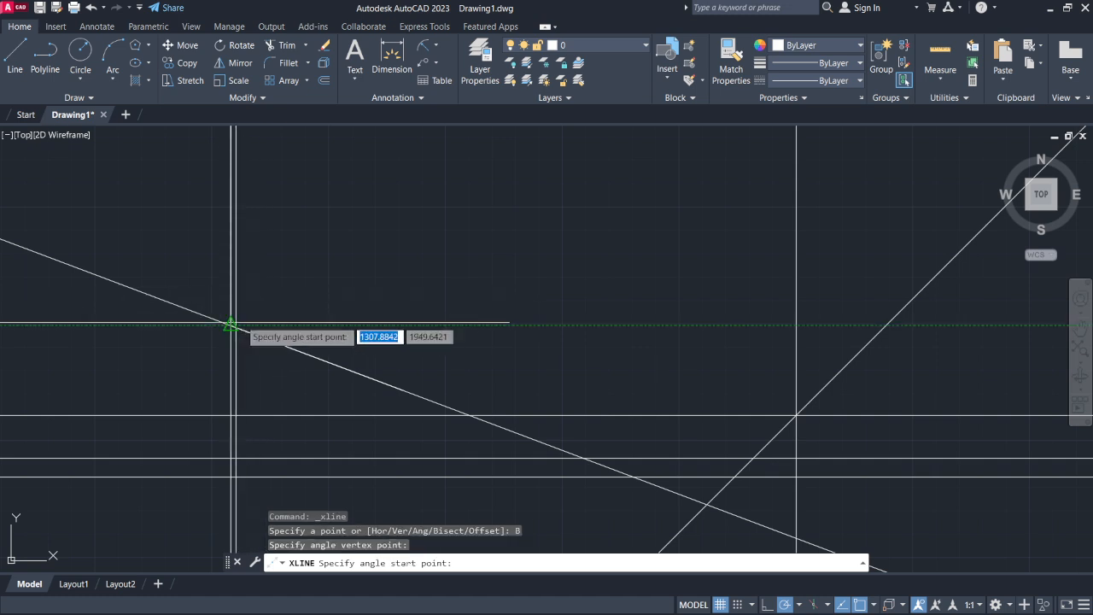
pyautogui.click(231, 254)
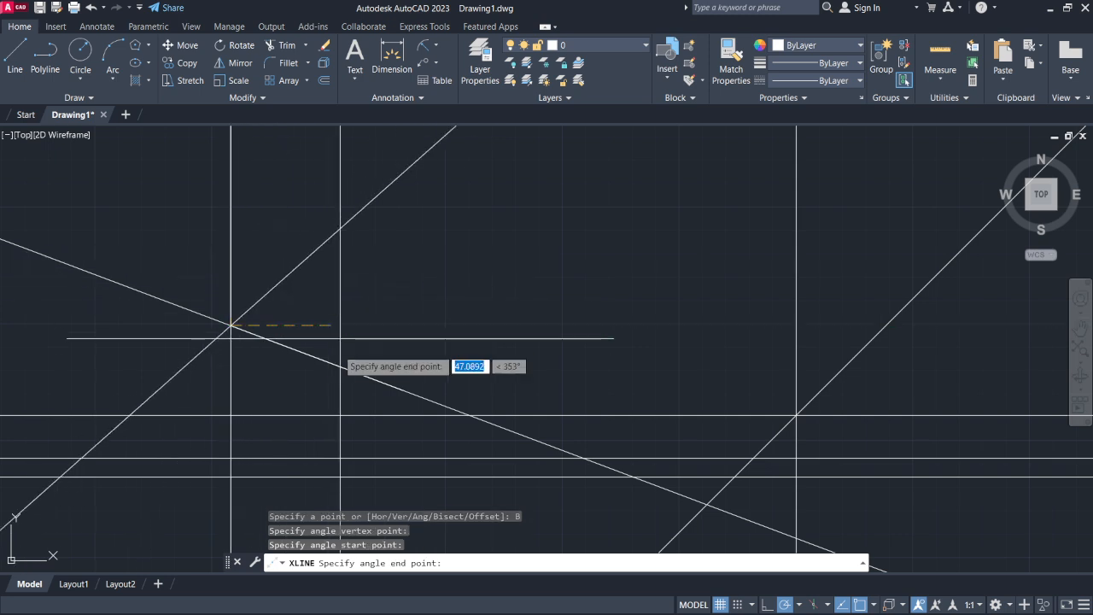
pyautogui.click(333, 358)
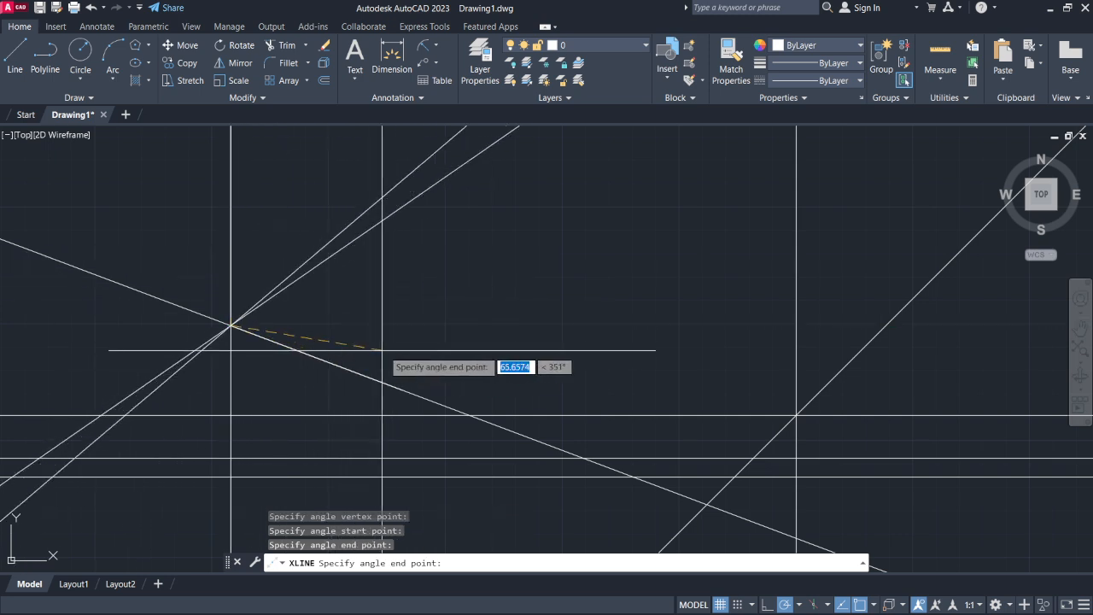
# End the construction line command and examine the bisecting line between the vertical and sloping lines.
pyautogui.press('Escape')
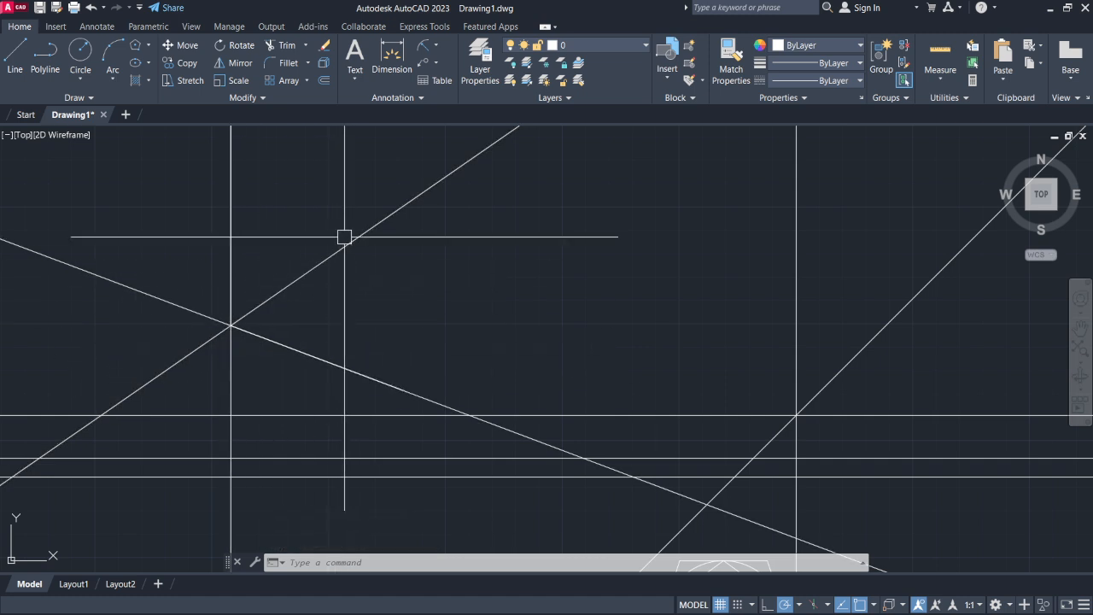
pyautogui.moveTo(265, 323); pyautogui.dragTo(367, 348, button='middle')
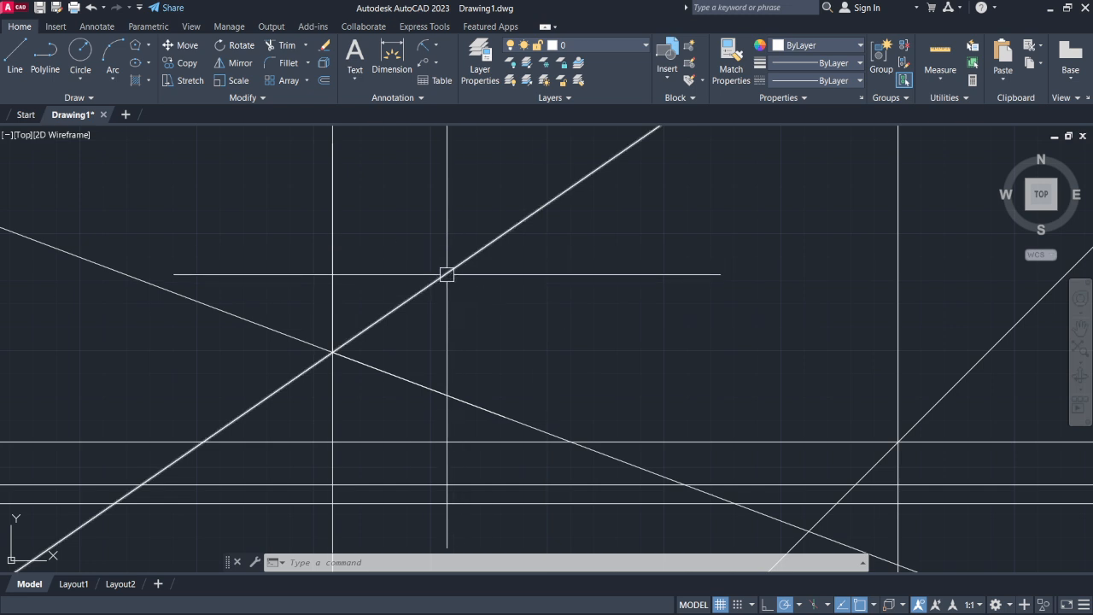
pyautogui.moveTo(447, 274)
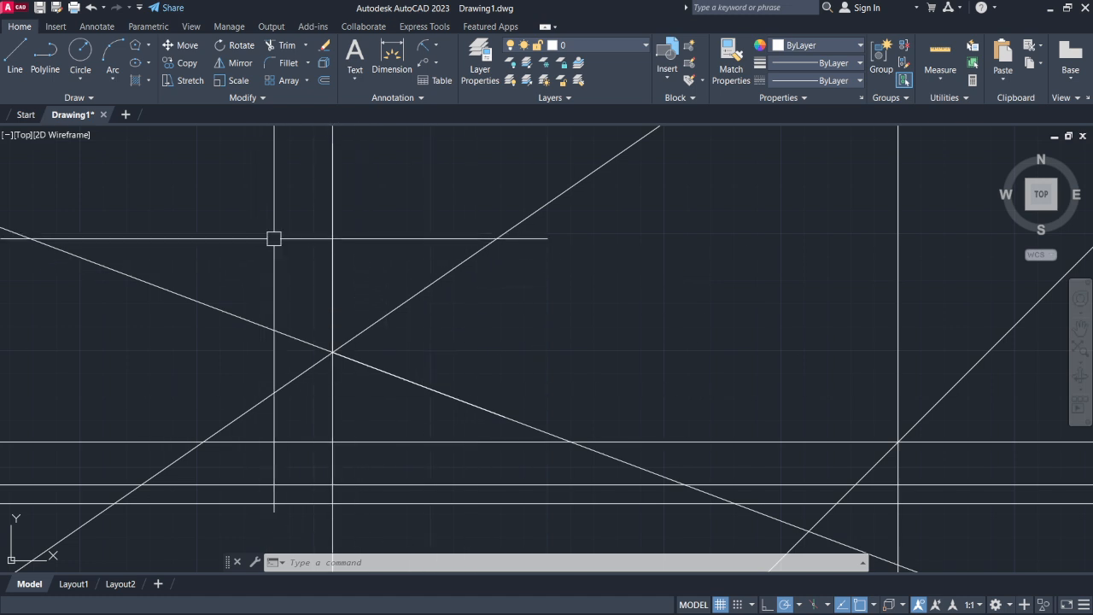
pyautogui.press('Escape')
pyautogui.press('Escape')
pyautogui.press('Escape')
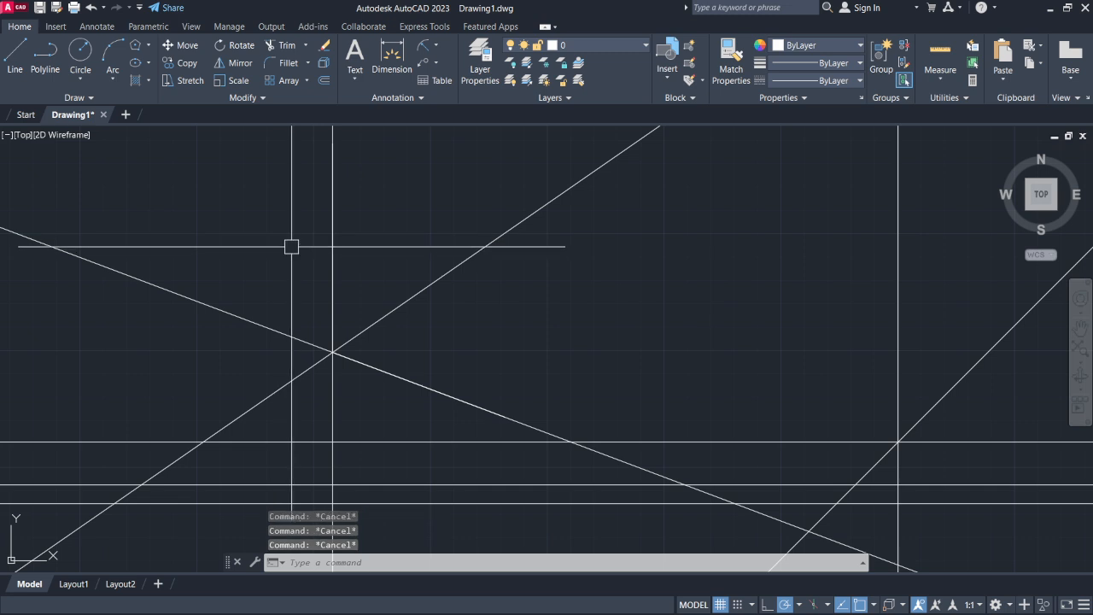
pyautogui.moveTo(415, 288); pyautogui.dragTo(270, 318, button='middle')
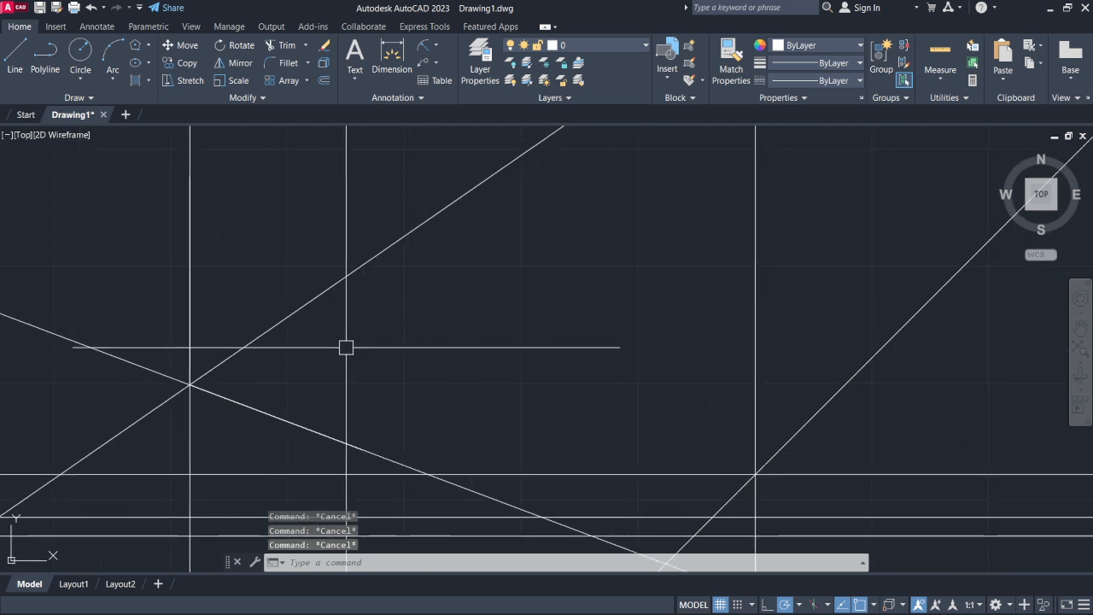
pyautogui.moveTo(347, 346)
pyautogui.mouseDown(button='middle')
pyautogui.moveTo(270, 367)
pyautogui.moveTo(378, 366)
pyautogui.moveTo(334, 407)
pyautogui.mouseUp(button='middle')
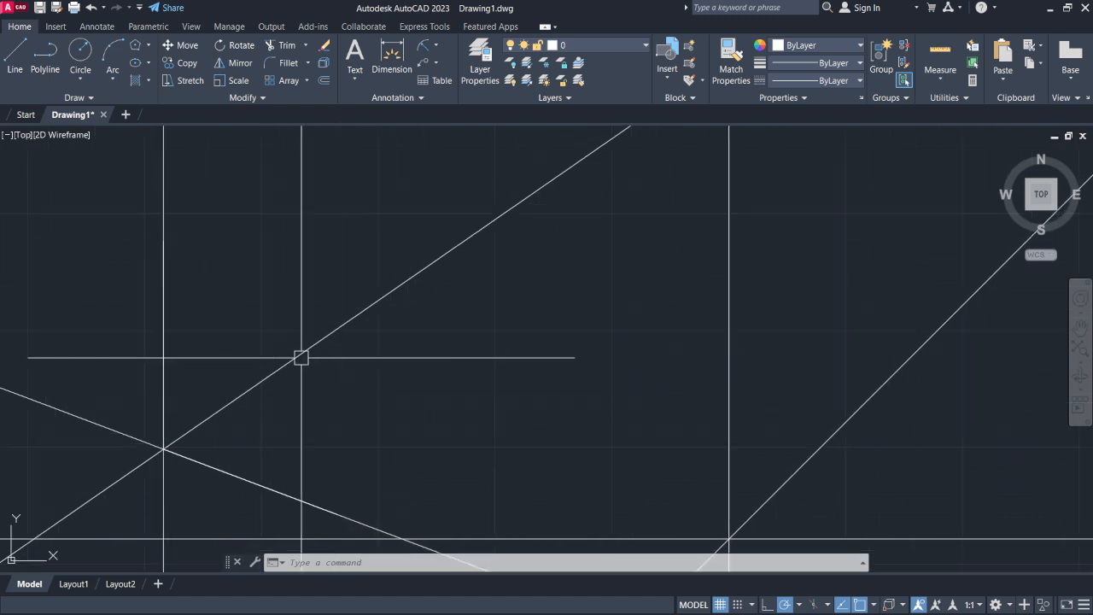
pyautogui.click(91, 98)
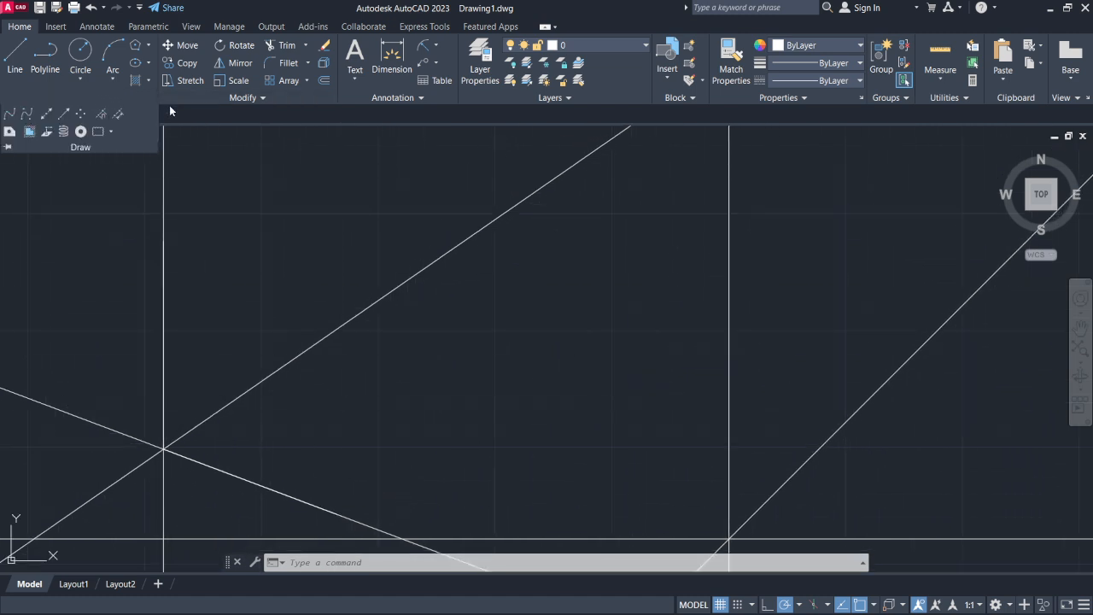
pyautogui.click(103, 99)
pyautogui.click(148, 64)
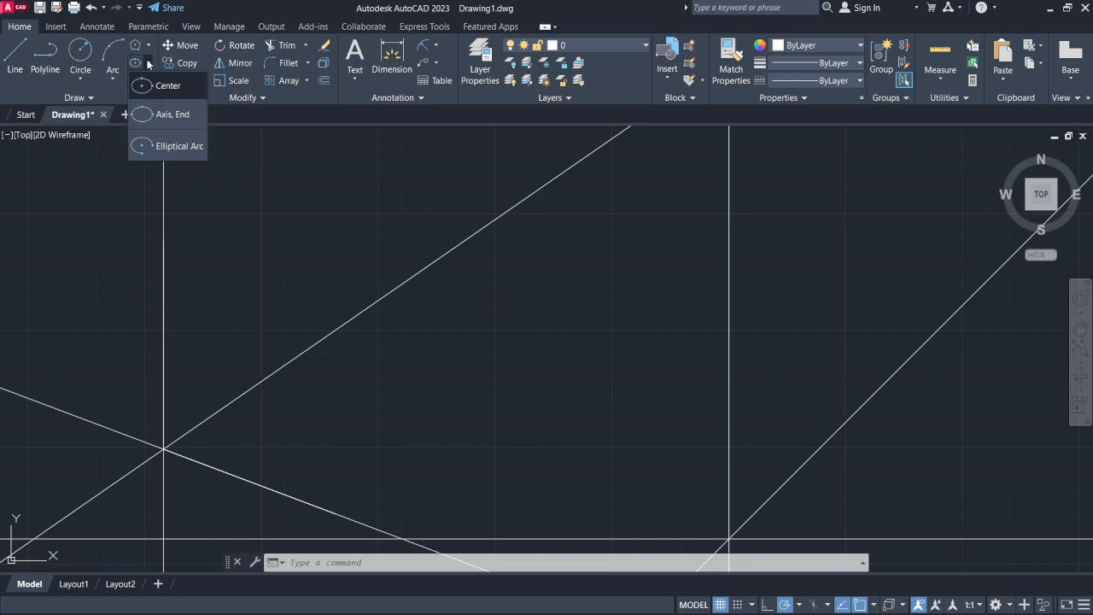
pyautogui.click(148, 64)
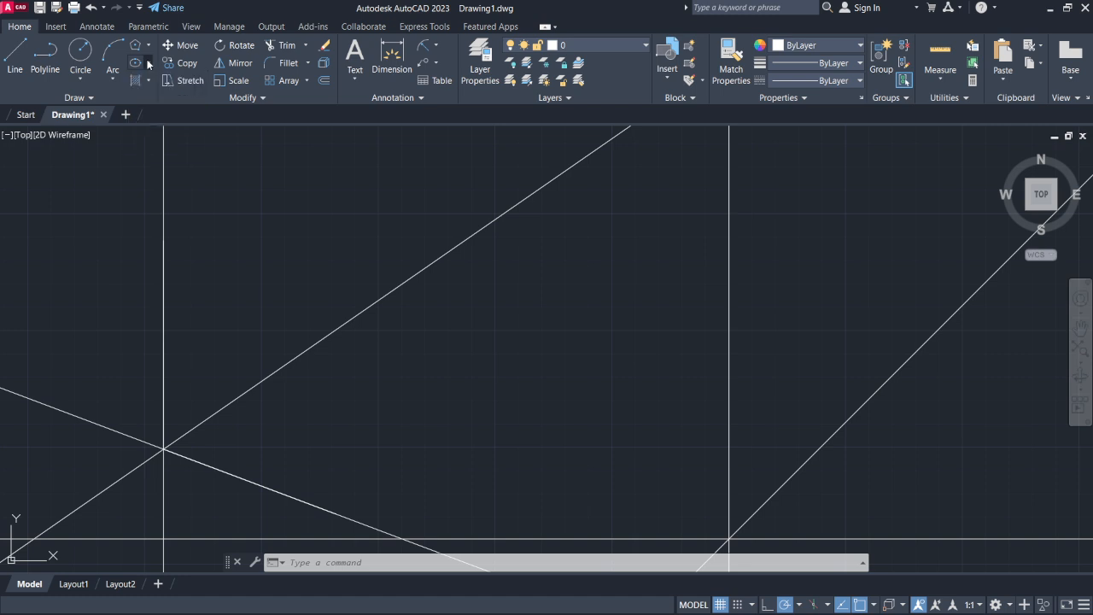
pyautogui.click(90, 99)
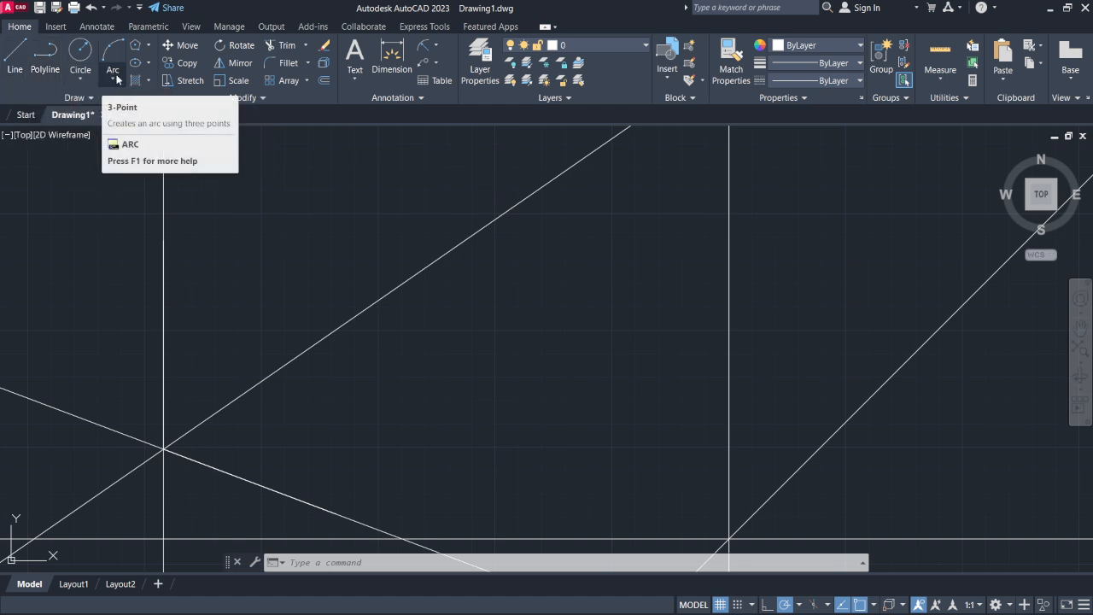
# Draw two connected line segments above the bisecting line, one nearly horizontal about 76 units long and a shorter one sloping down to the left from its right end.
pyautogui.click(22, 57)
pyautogui.click(392, 207)
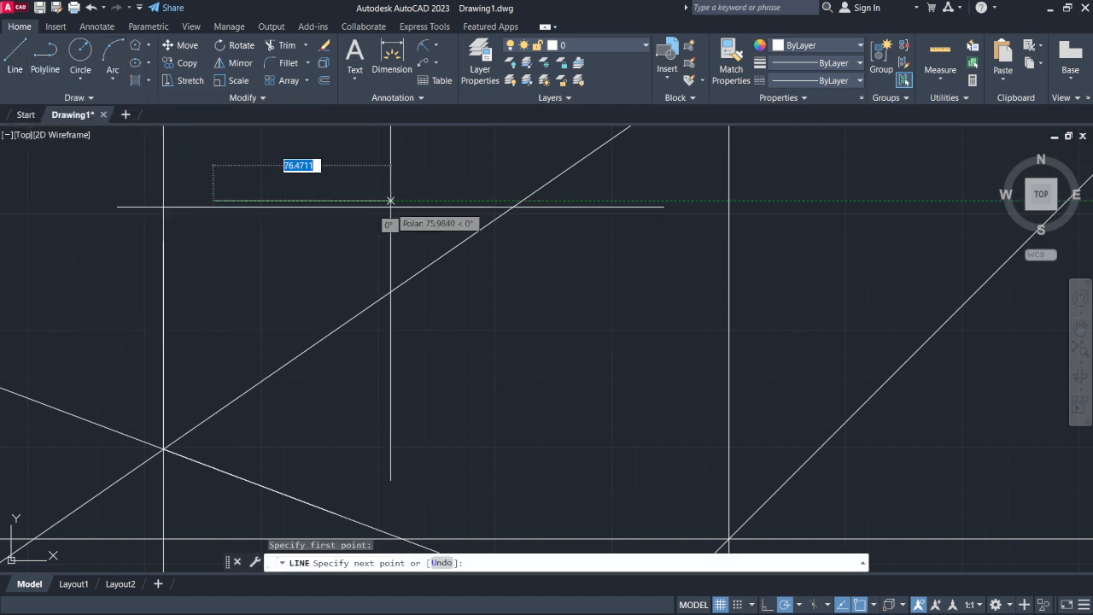
pyautogui.click(371, 278)
pyautogui.press('Escape')
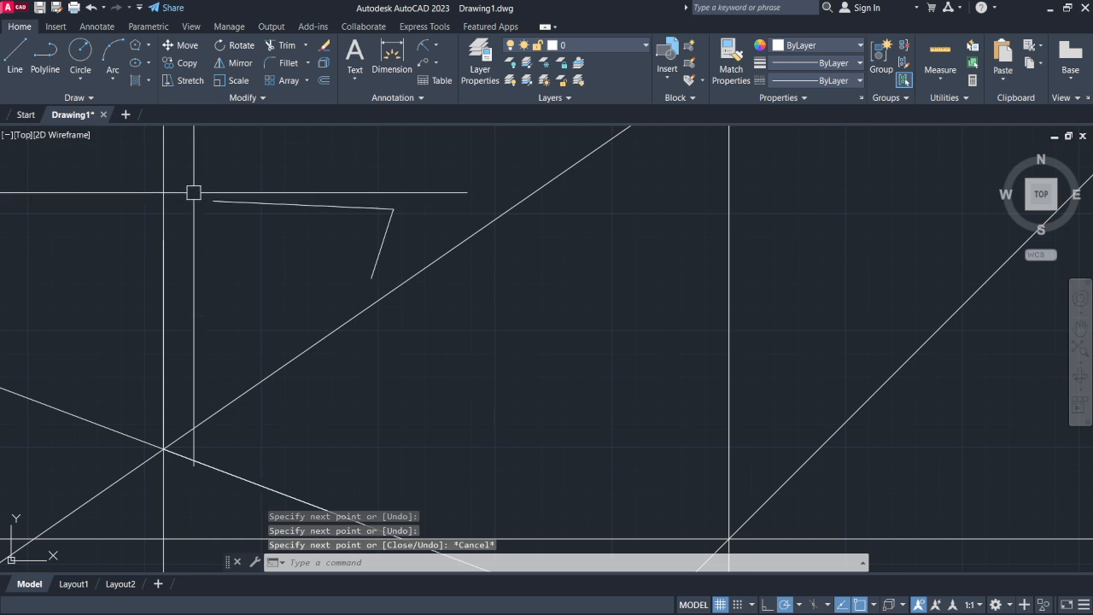